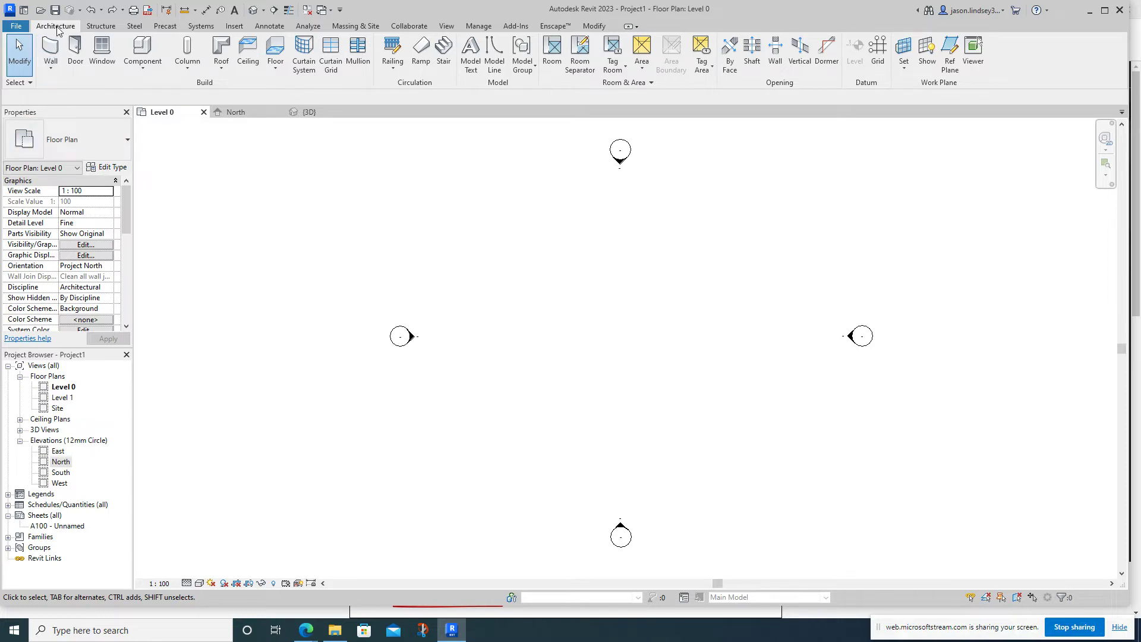
Step: Draw a horizontal wall about 13600 mm long on the Level 0 plan and show it in the North elevation and 3D view
{"action": "left_click", "coordinate": [50, 57]}
{"action": "left_click", "coordinate": [507, 320]}
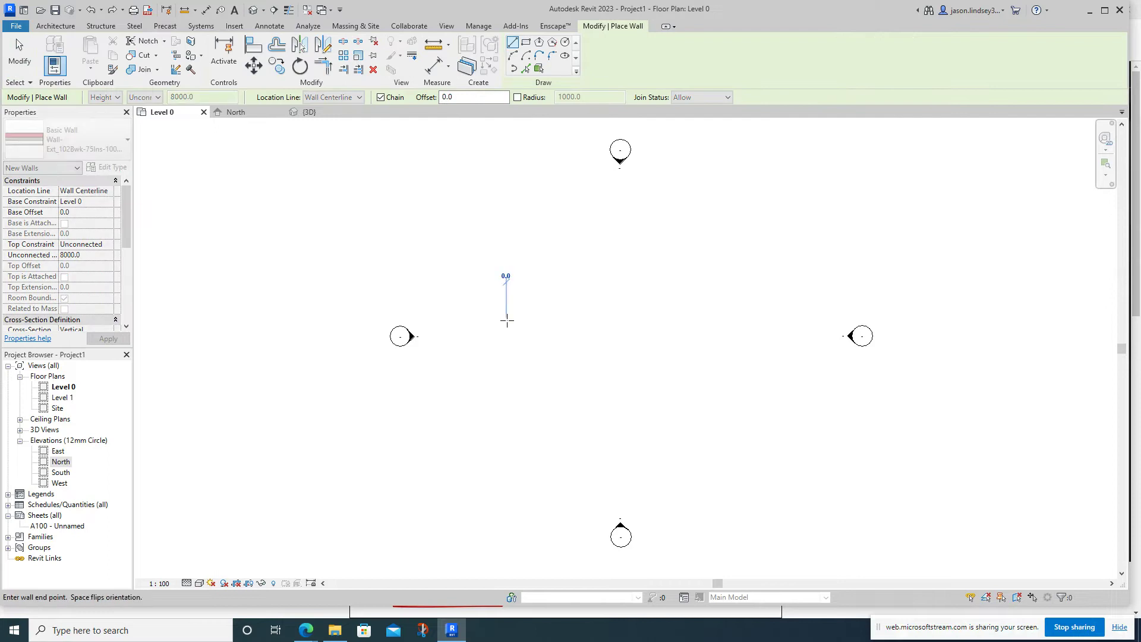
{"action": "left_click", "coordinate": [738, 321]}
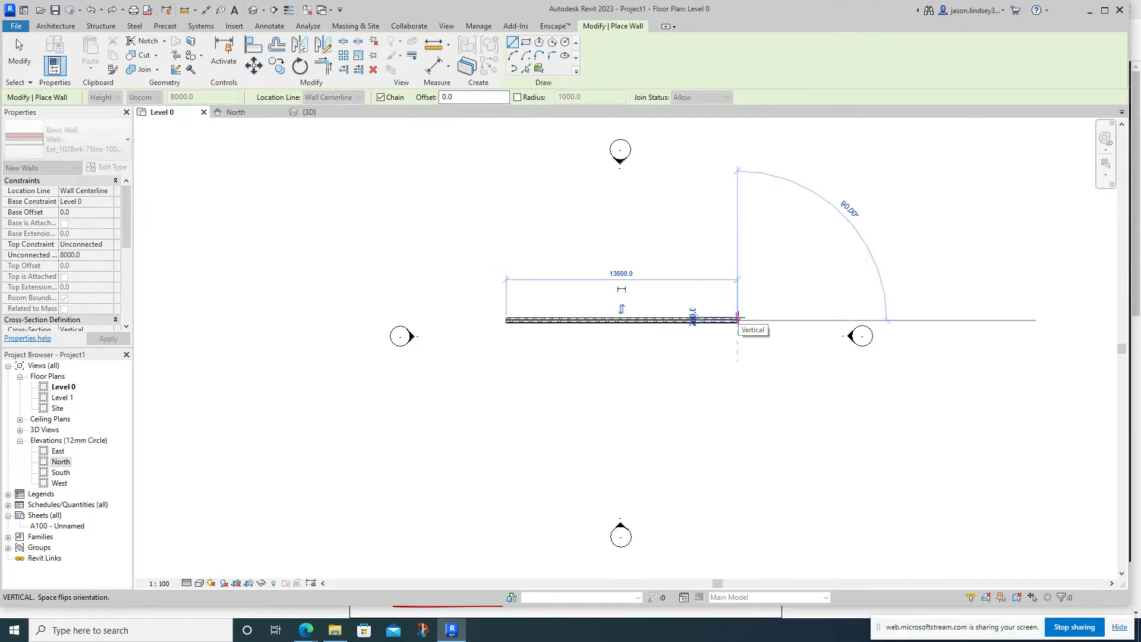
{"action": "key", "text": "Escape"}
{"action": "key", "text": "Escape"}
{"action": "left_click", "coordinate": [238, 113]}
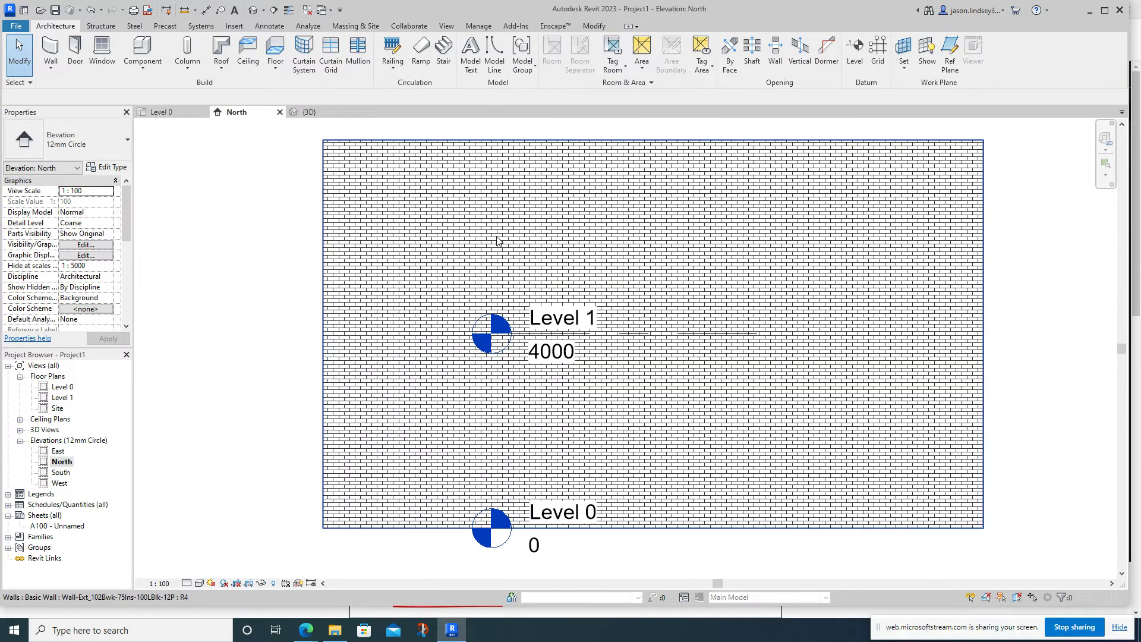
{"action": "left_click", "coordinate": [311, 113]}
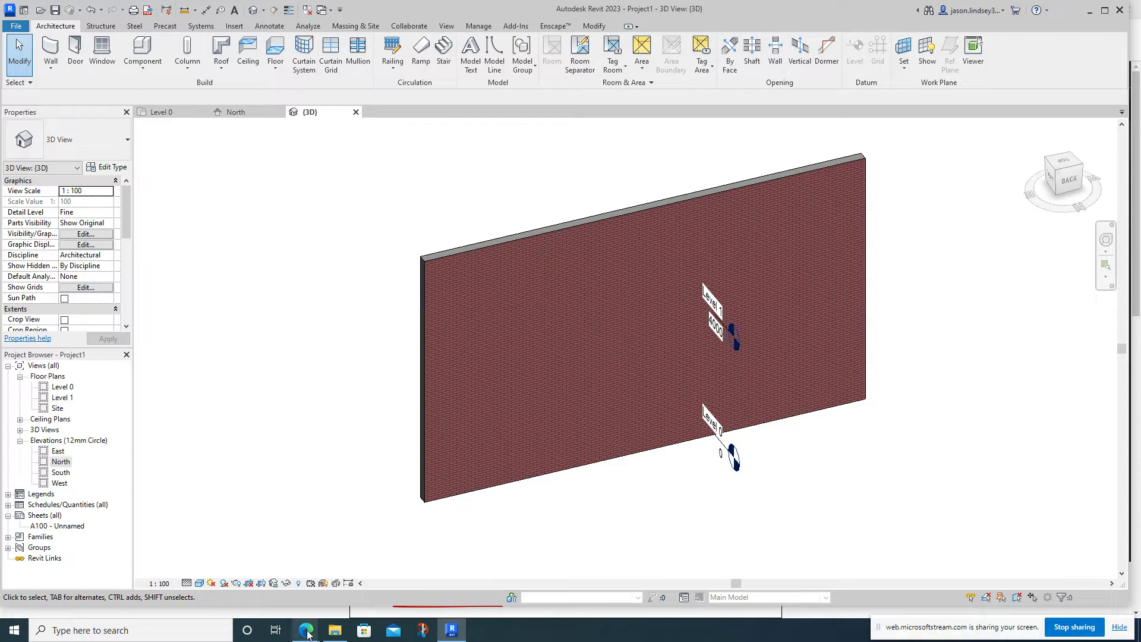
Step: Switch to the SketchUp Texture site in Edge and open the Facades claddings category under Metals
{"action": "mouse_move", "coordinate": [306, 630]}
{"action": "left_click", "coordinate": [284, 582]}
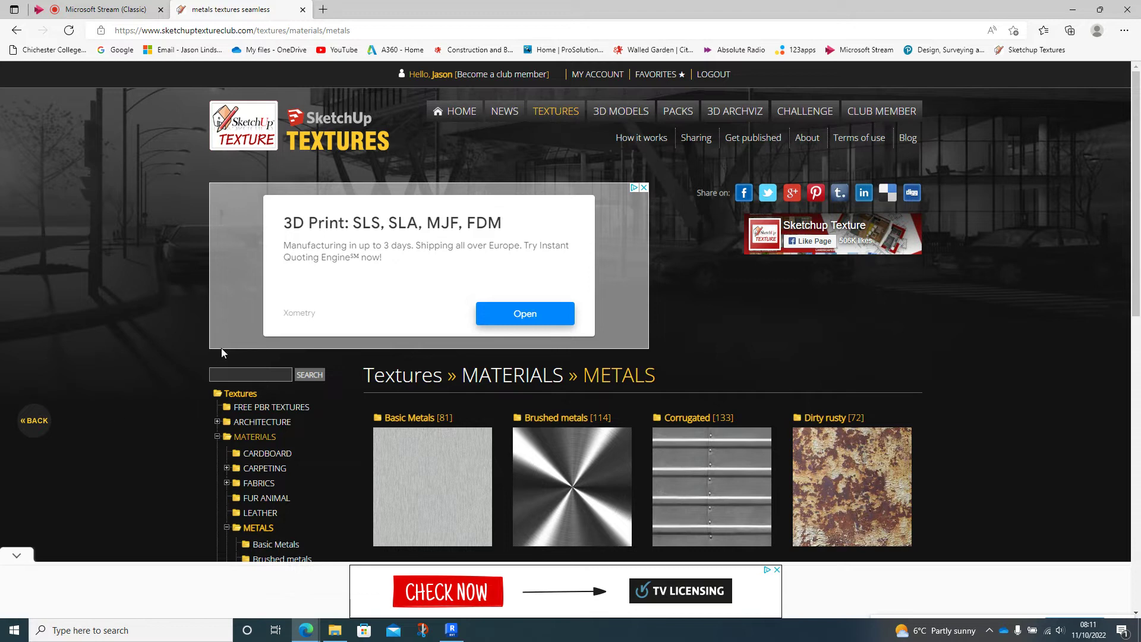
{"action": "scroll", "coordinate": [208, 359], "scroll_direction": "down", "scroll_amount": 5}
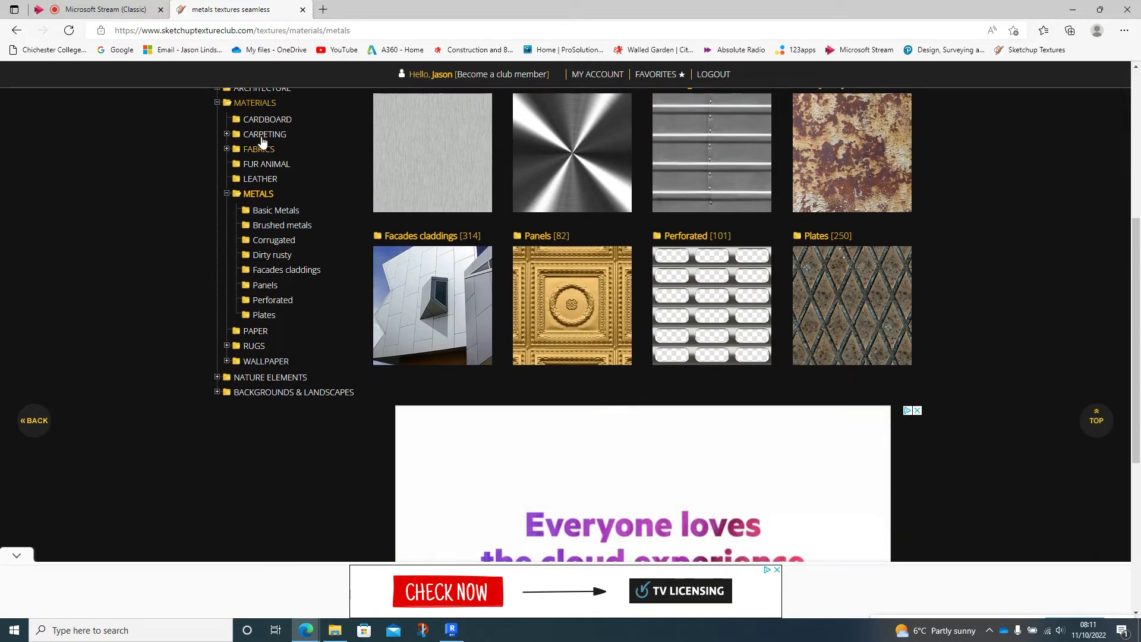
{"action": "left_click", "coordinate": [249, 196]}
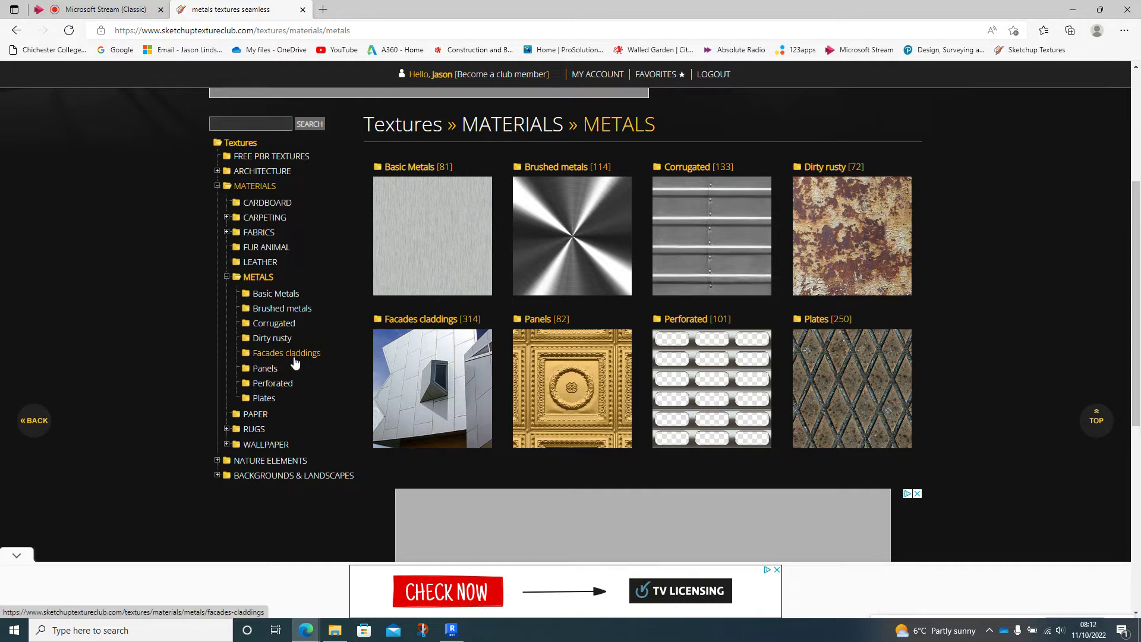
{"action": "left_click", "coordinate": [272, 355]}
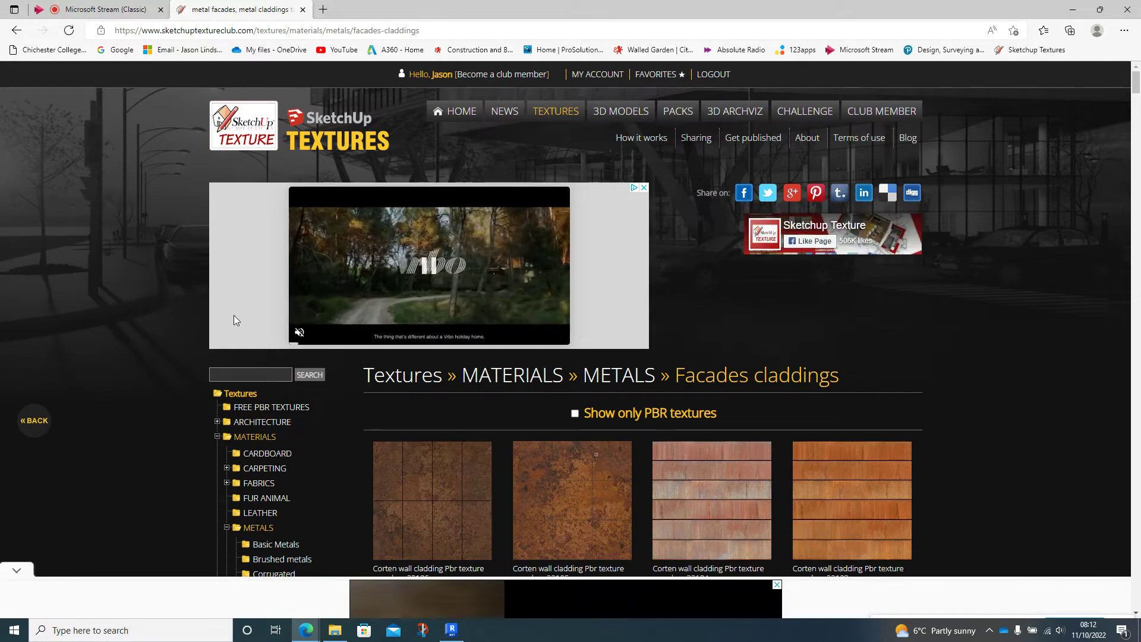
Step: Find "Scratch metal facade cladding texture seamless 10314" among the facade claddings and download its 1100x1100 px version
{"action": "scroll", "coordinate": [149, 299], "scroll_direction": "down", "scroll_amount": 4}
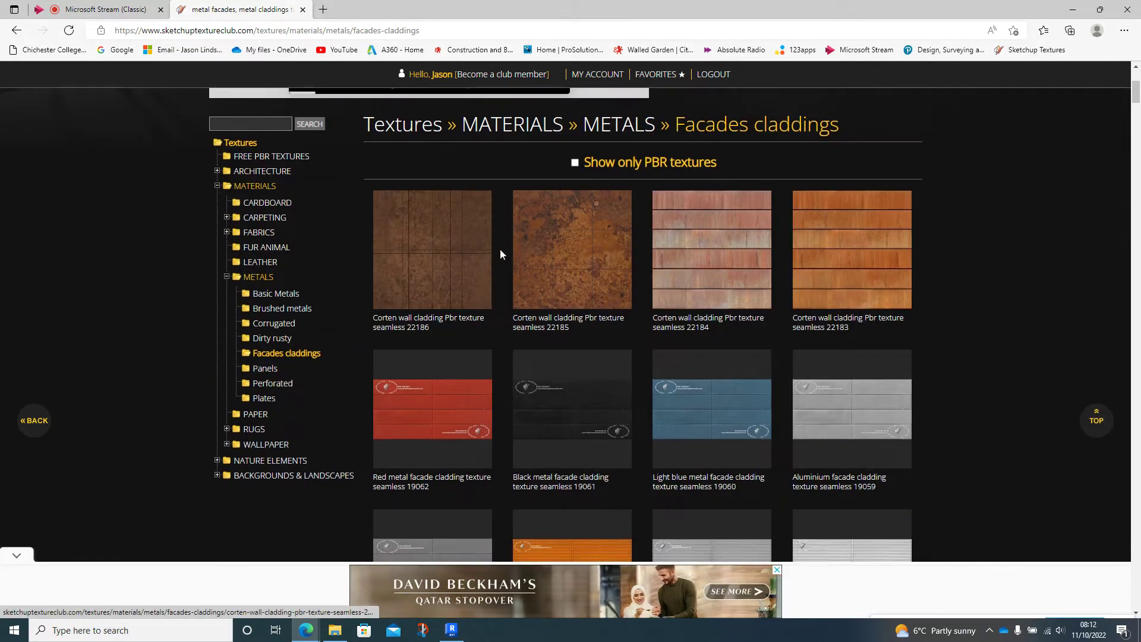
{"action": "scroll", "coordinate": [478, 292], "scroll_direction": "down", "scroll_amount": 4}
{"action": "scroll", "coordinate": [478, 291], "scroll_direction": "down", "scroll_amount": 14}
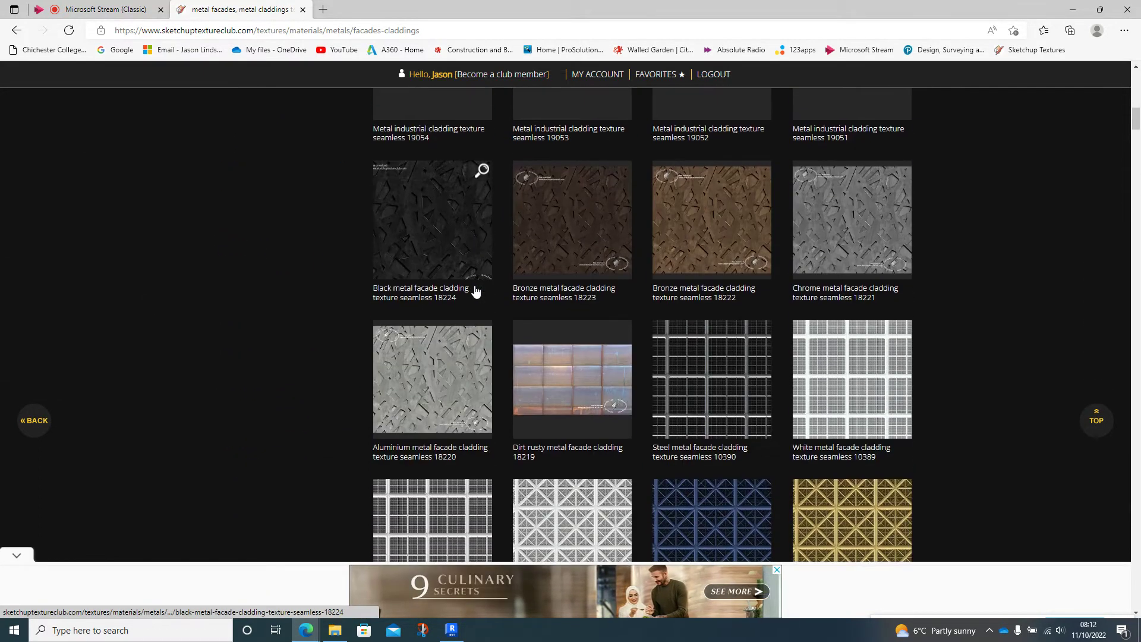
{"action": "scroll", "coordinate": [355, 214], "scroll_direction": "down", "scroll_amount": 20}
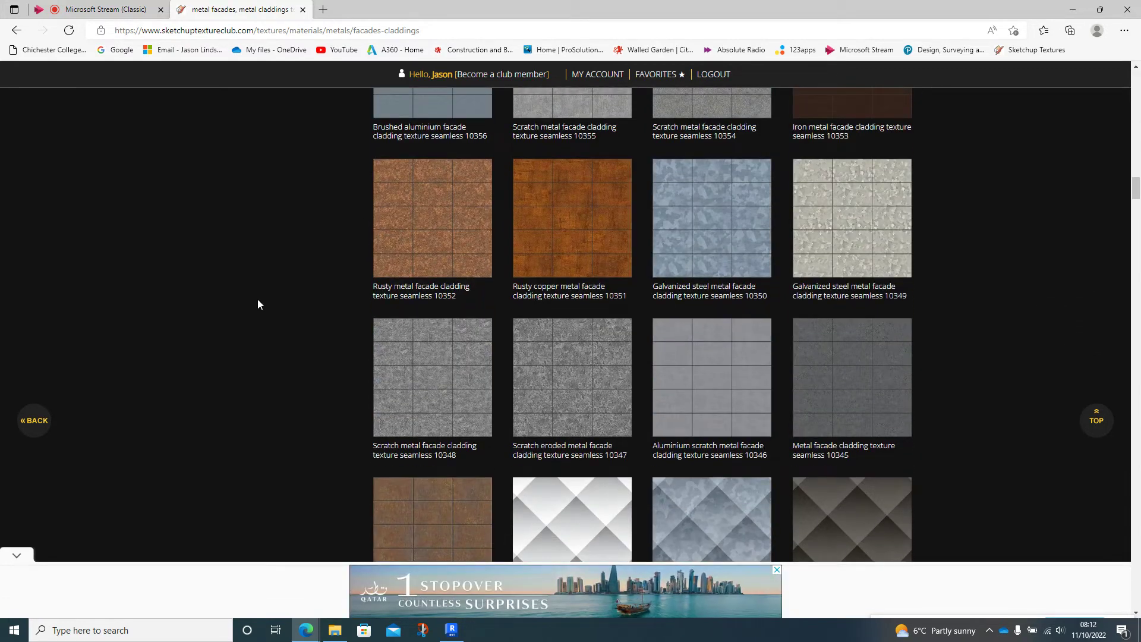
{"action": "scroll", "coordinate": [325, 337], "scroll_direction": "down", "scroll_amount": 7}
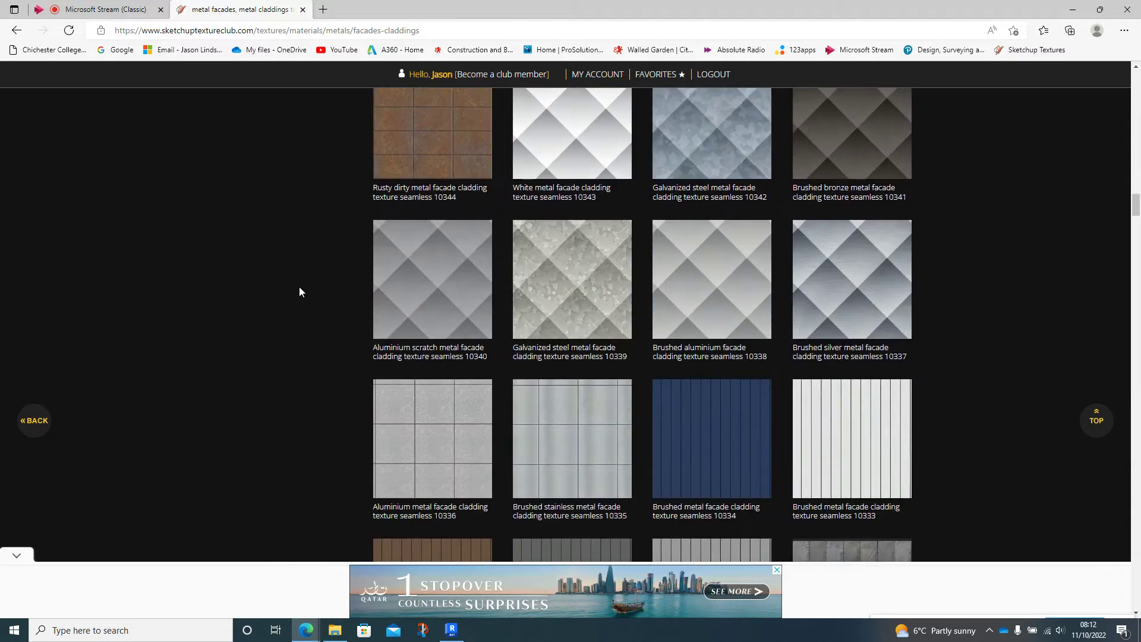
{"action": "scroll", "coordinate": [331, 324], "scroll_direction": "down", "scroll_amount": 10}
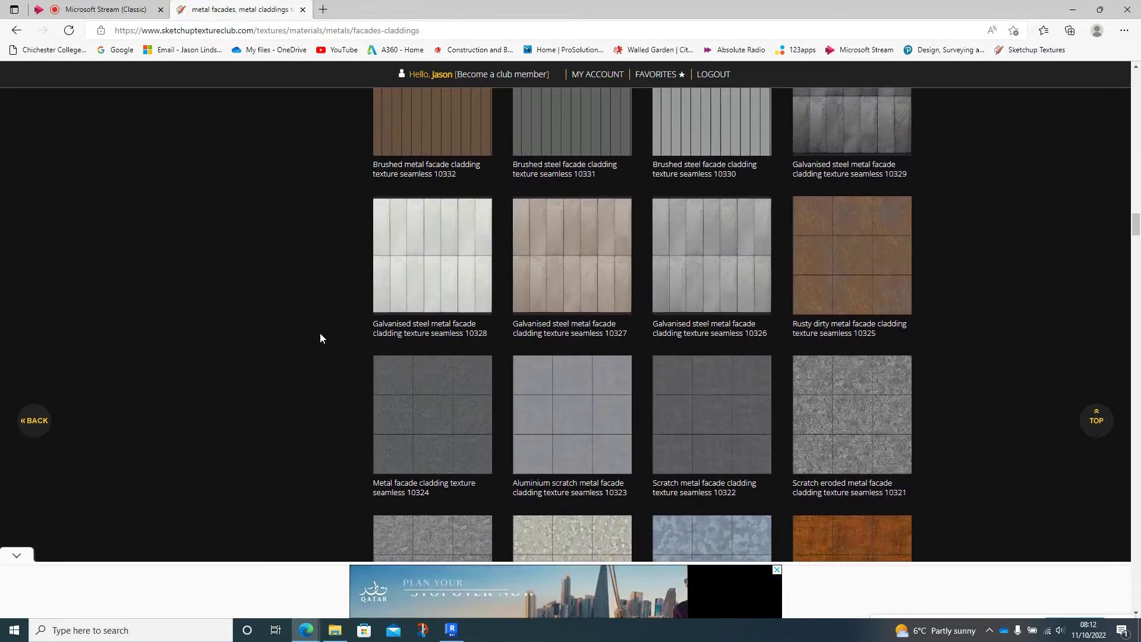
{"action": "scroll", "coordinate": [320, 330], "scroll_direction": "up", "scroll_amount": 2}
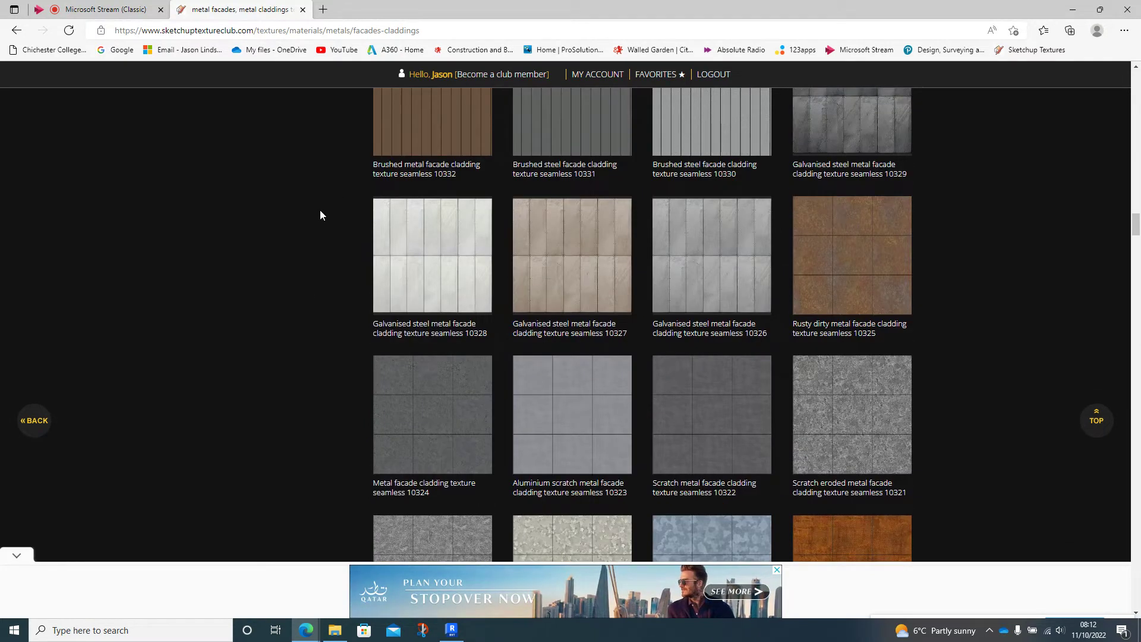
{"action": "scroll", "coordinate": [317, 216], "scroll_direction": "down", "scroll_amount": 8}
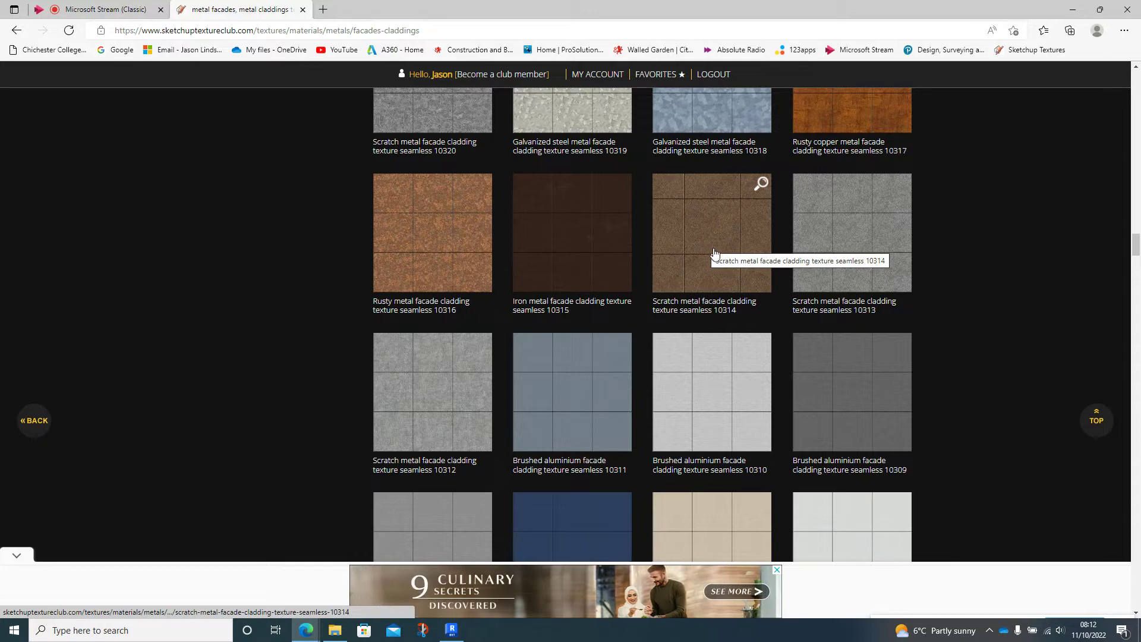
{"action": "left_click", "coordinate": [700, 233]}
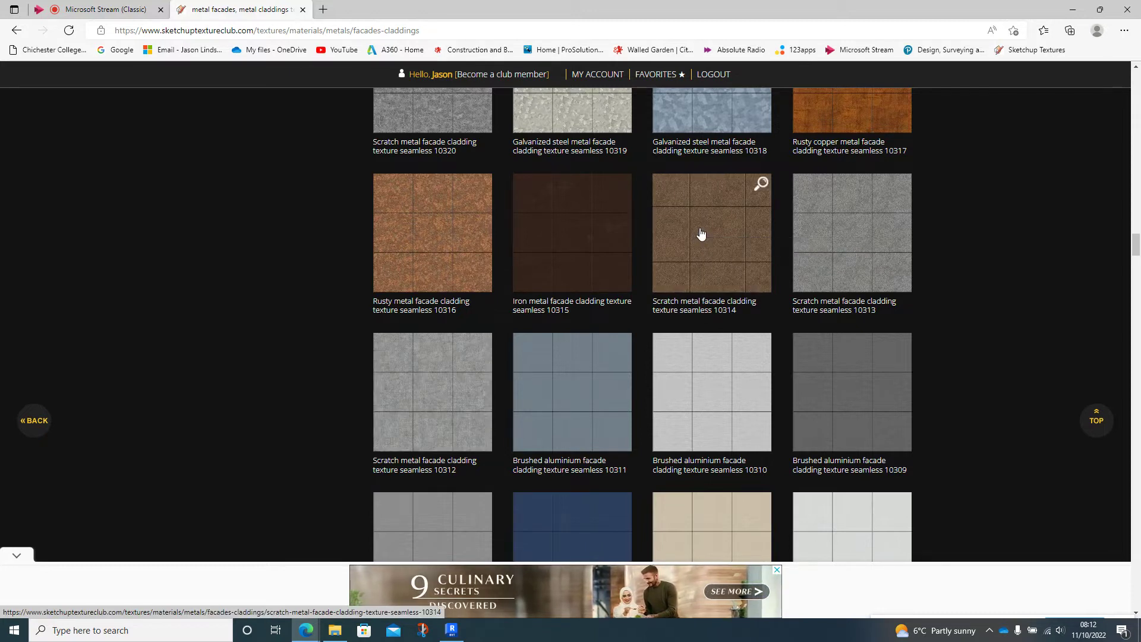
{"action": "left_click", "coordinate": [459, 505]}
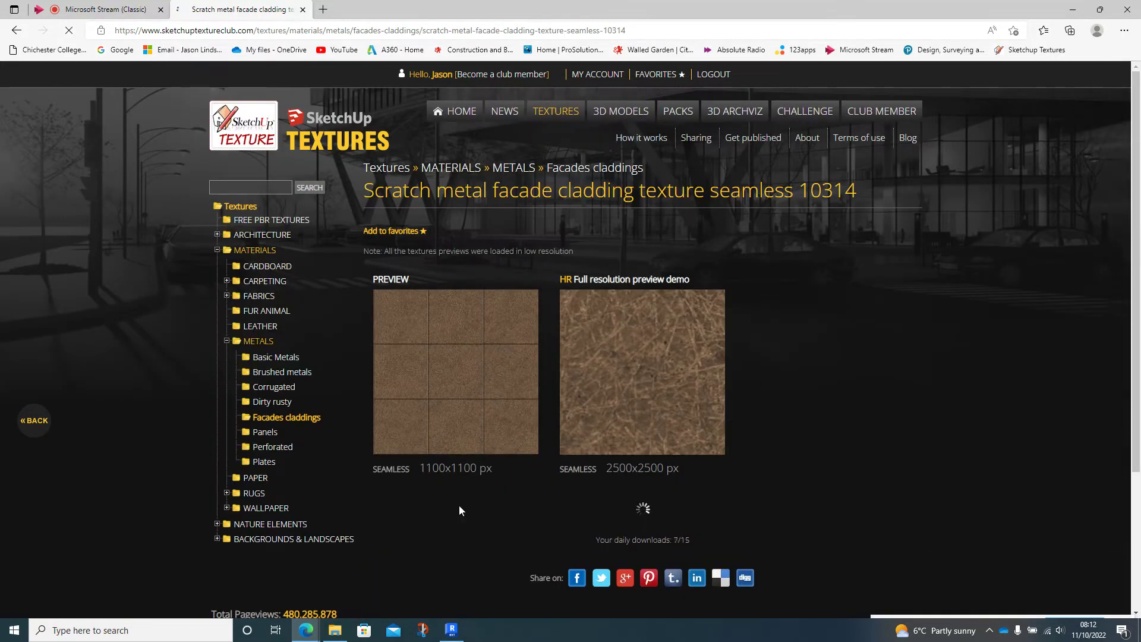
Step: Extract the newly downloaded scratch metal facade cladding zip to its default folder in Downloads using File Explorer
{"action": "left_click", "coordinate": [336, 633]}
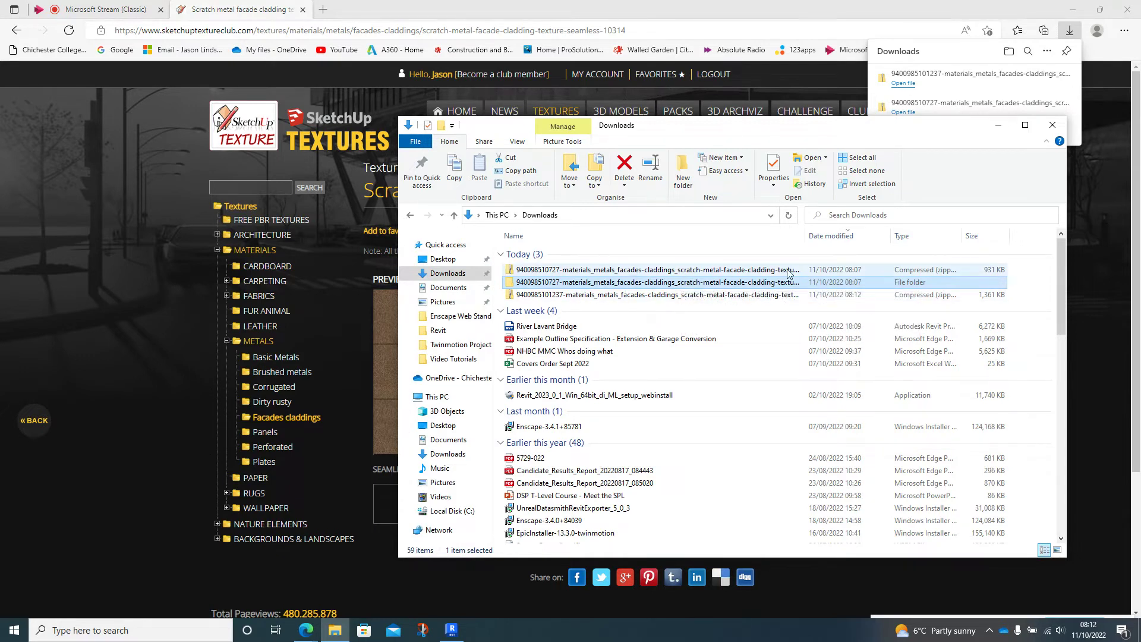
{"action": "left_click", "coordinate": [750, 271]}
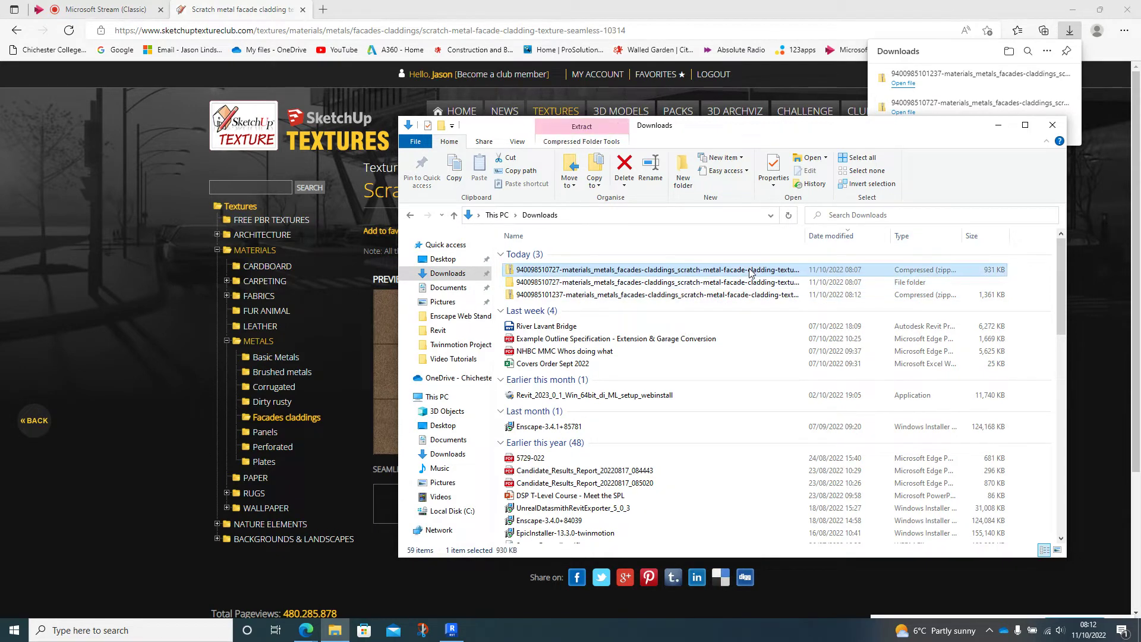
{"action": "left_click", "coordinate": [703, 296]}
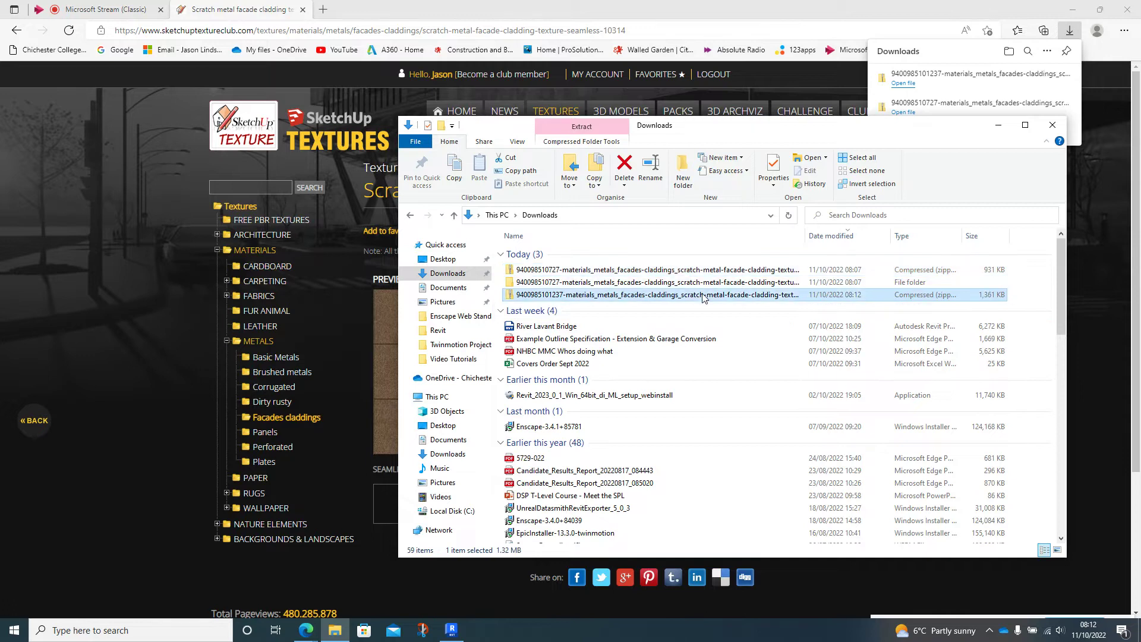
{"action": "double_click", "coordinate": [639, 298]}
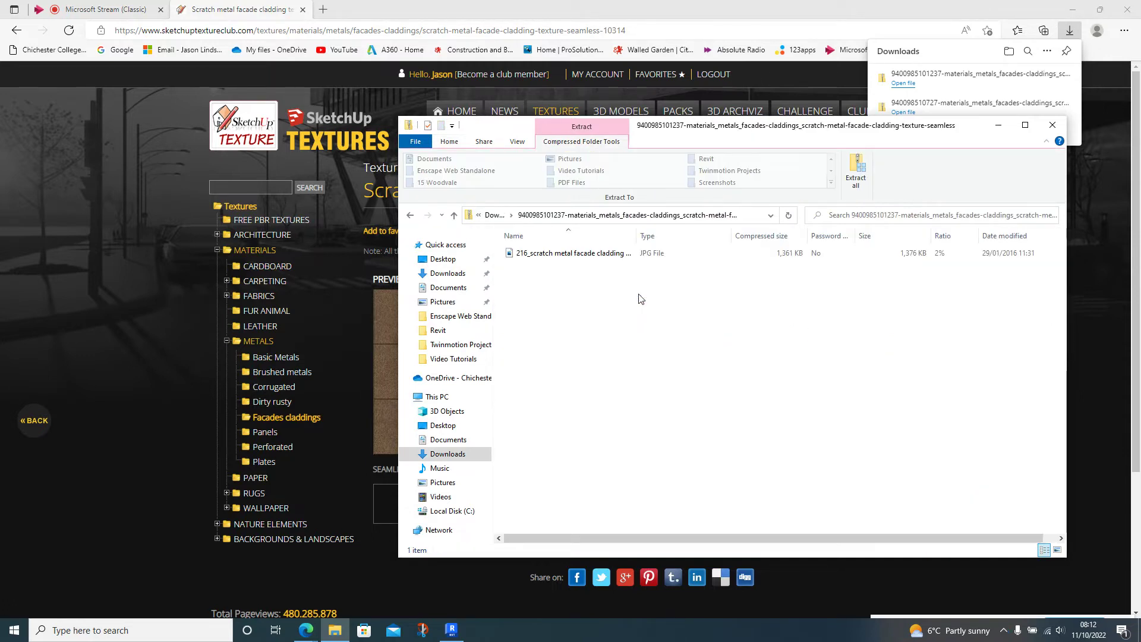
{"action": "left_click", "coordinate": [862, 169]}
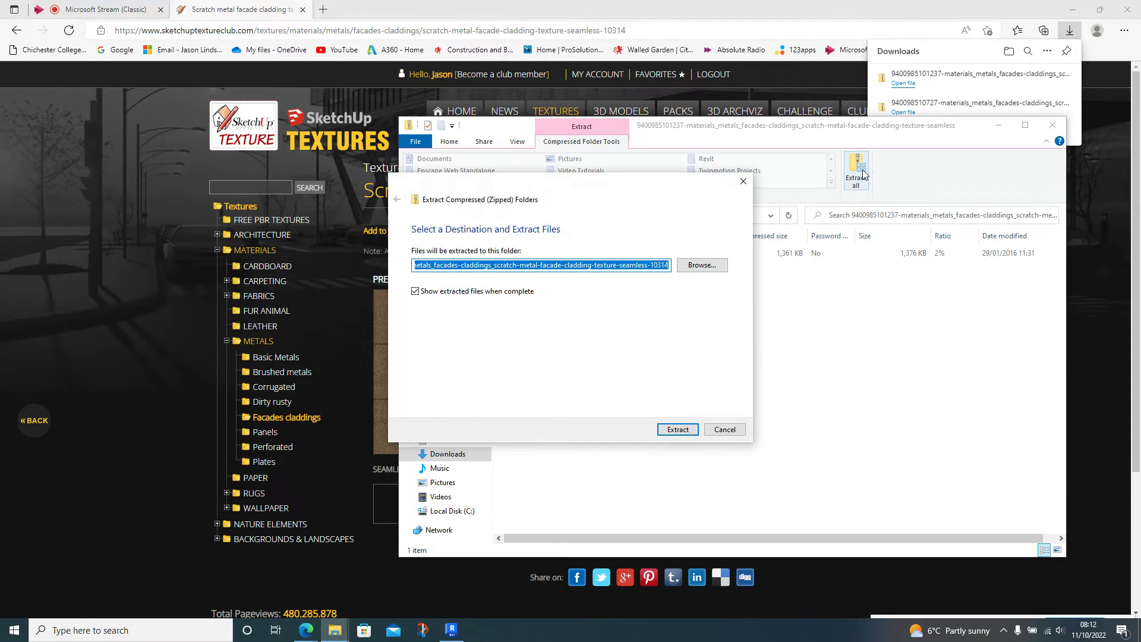
{"action": "left_click", "coordinate": [677, 429]}
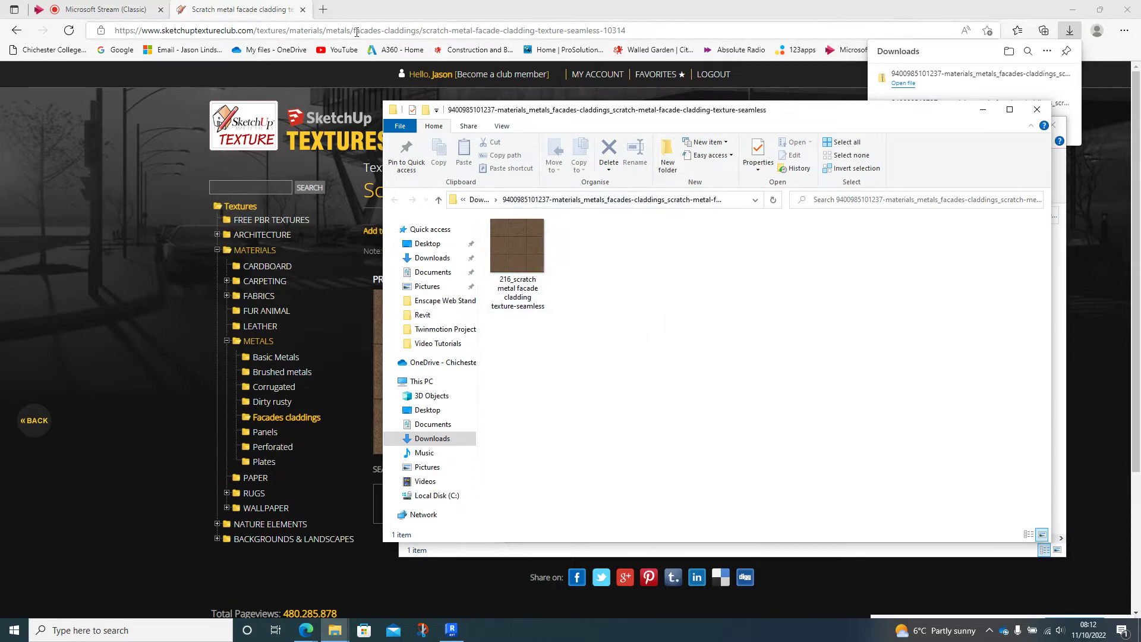
Step: Switch back to Revit and duplicate the brick wall's type under the name "Facade Wall"
{"action": "left_click", "coordinate": [452, 629]}
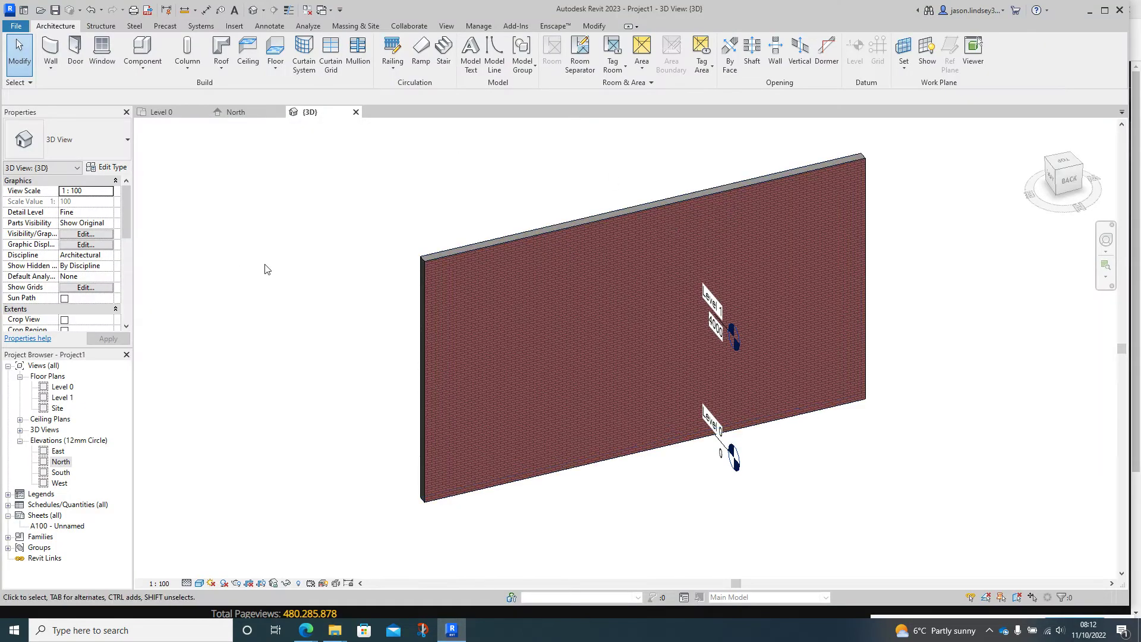
{"action": "left_click", "coordinate": [441, 261]}
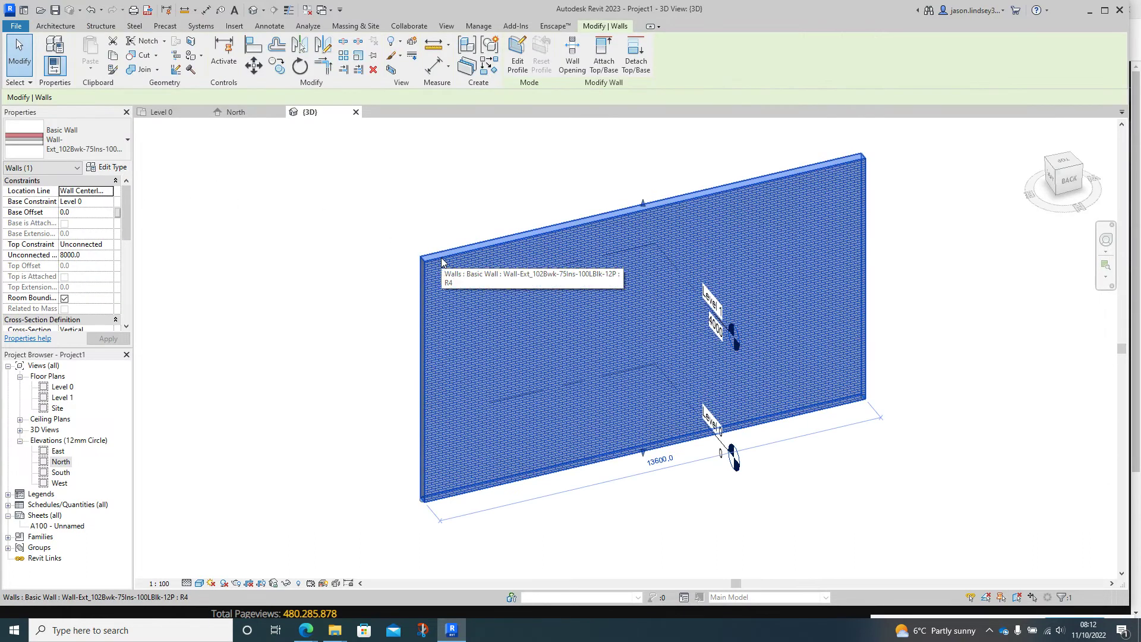
{"action": "left_click", "coordinate": [113, 168]}
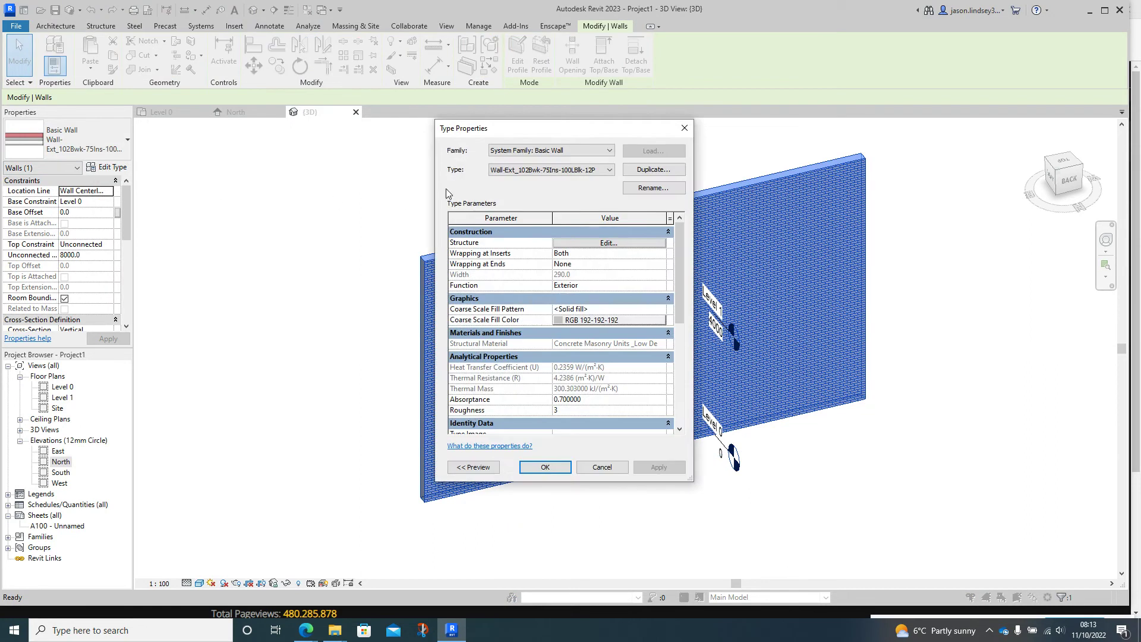
{"action": "left_click", "coordinate": [629, 170]}
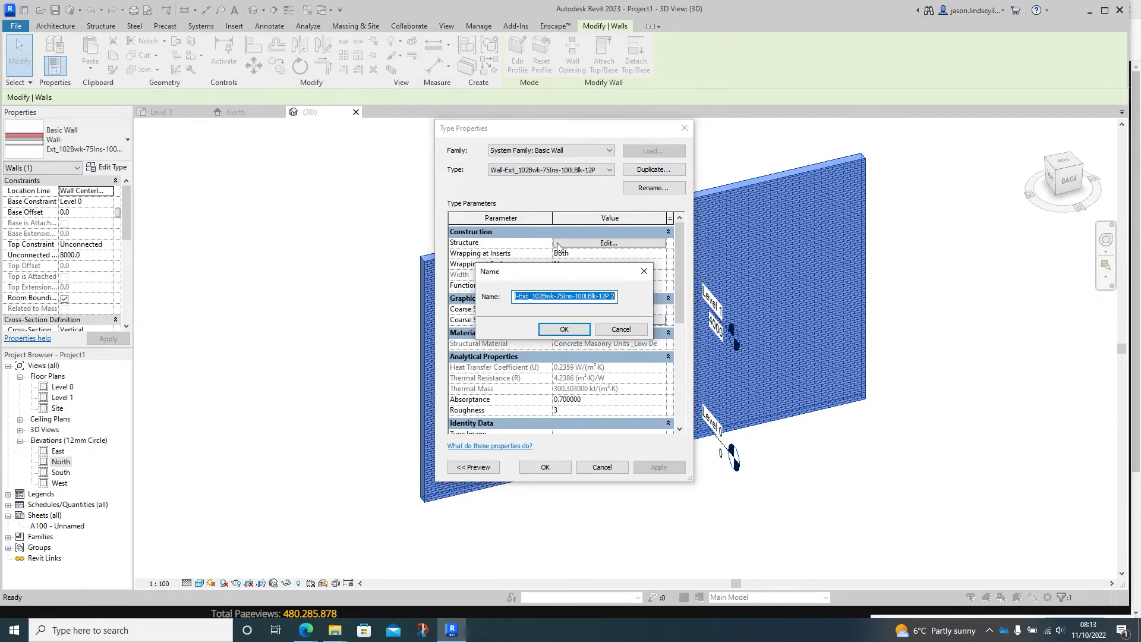
{"action": "type", "text": "Facade Wall"}
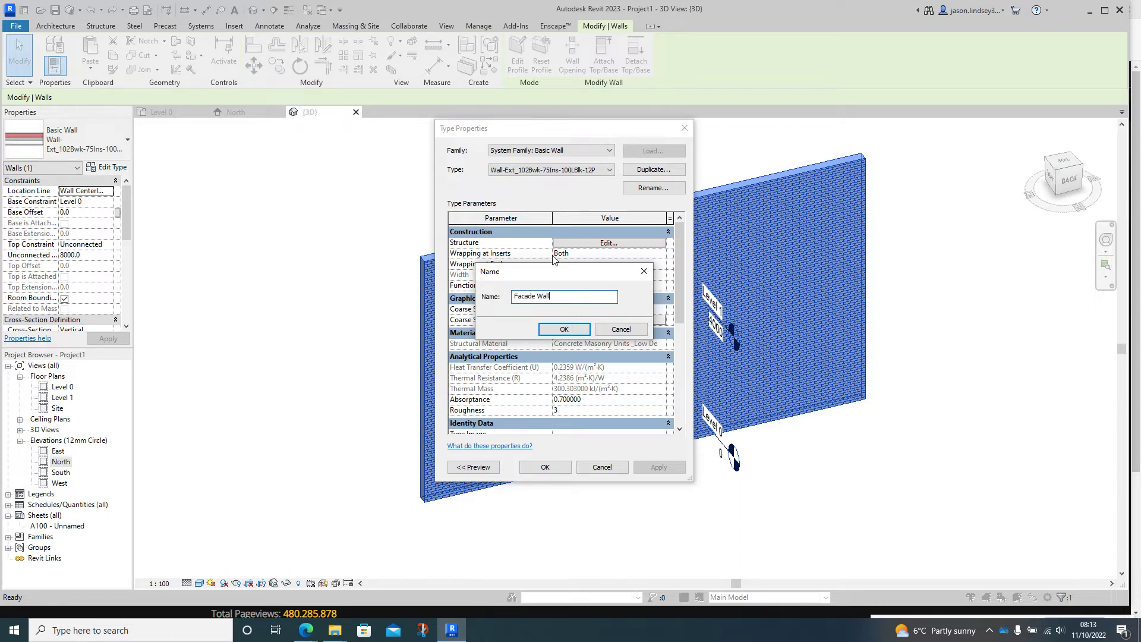
{"action": "left_click", "coordinate": [574, 330]}
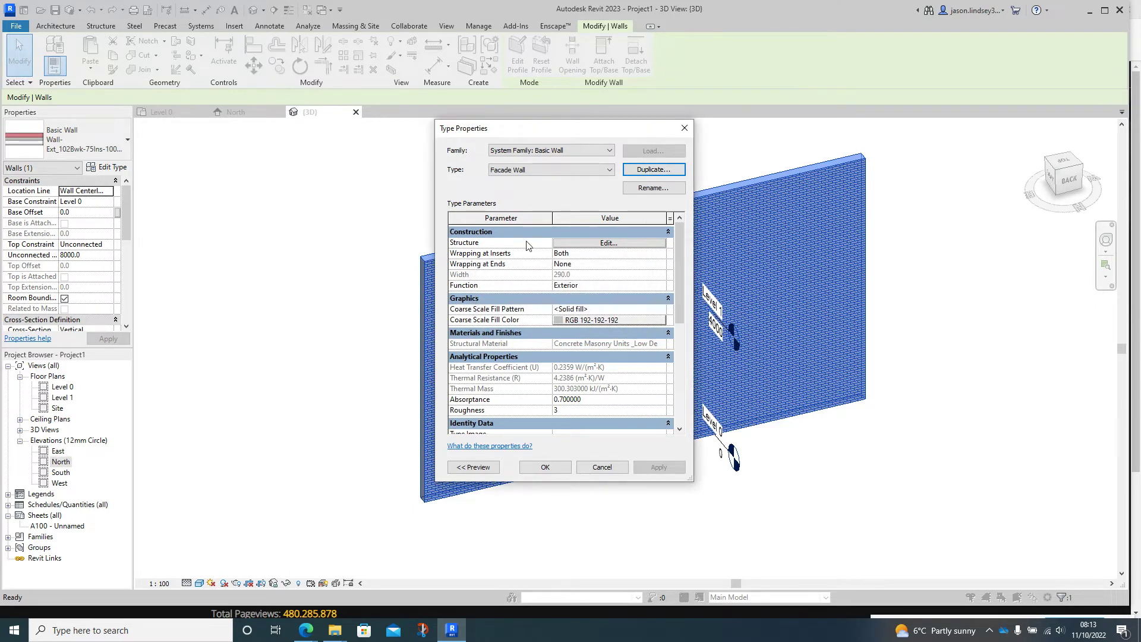
Step: Insert a new outermost layer in the Facade Wall structure and set its function to Finish 1 [4]
{"action": "left_click", "coordinate": [612, 243]}
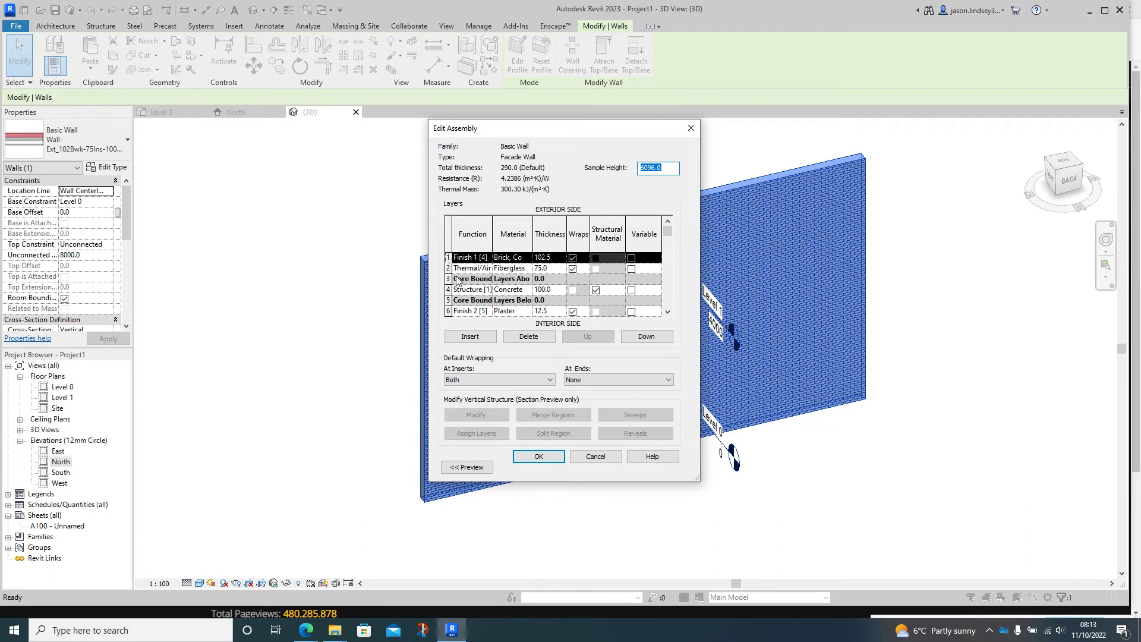
{"action": "left_click", "coordinate": [469, 336]}
{"action": "left_click", "coordinate": [479, 259]}
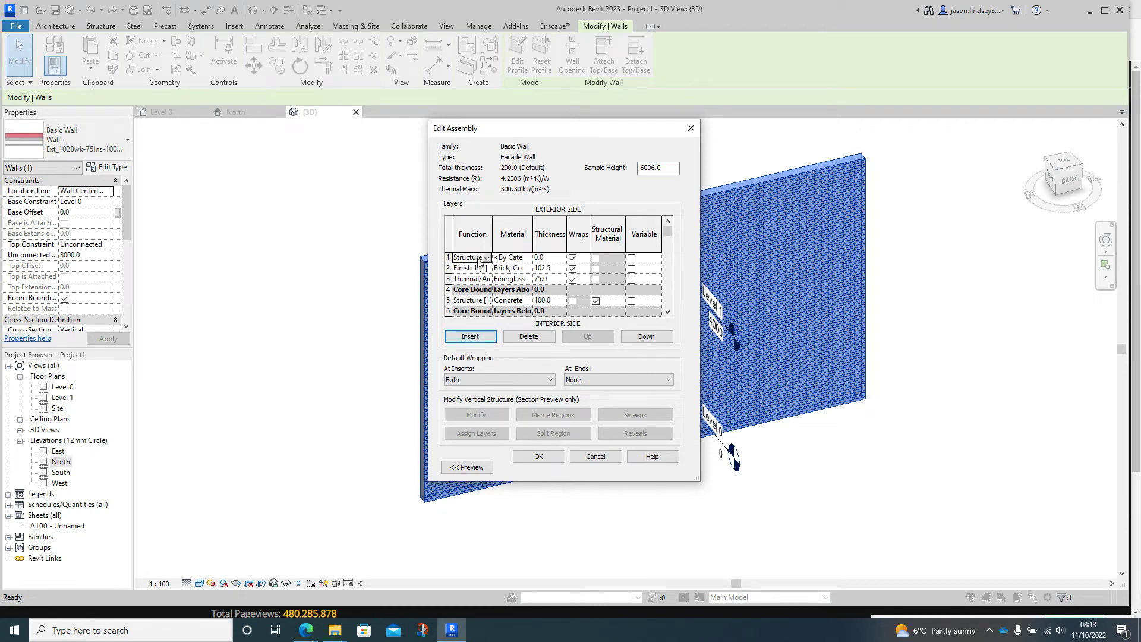
{"action": "left_click", "coordinate": [486, 257]}
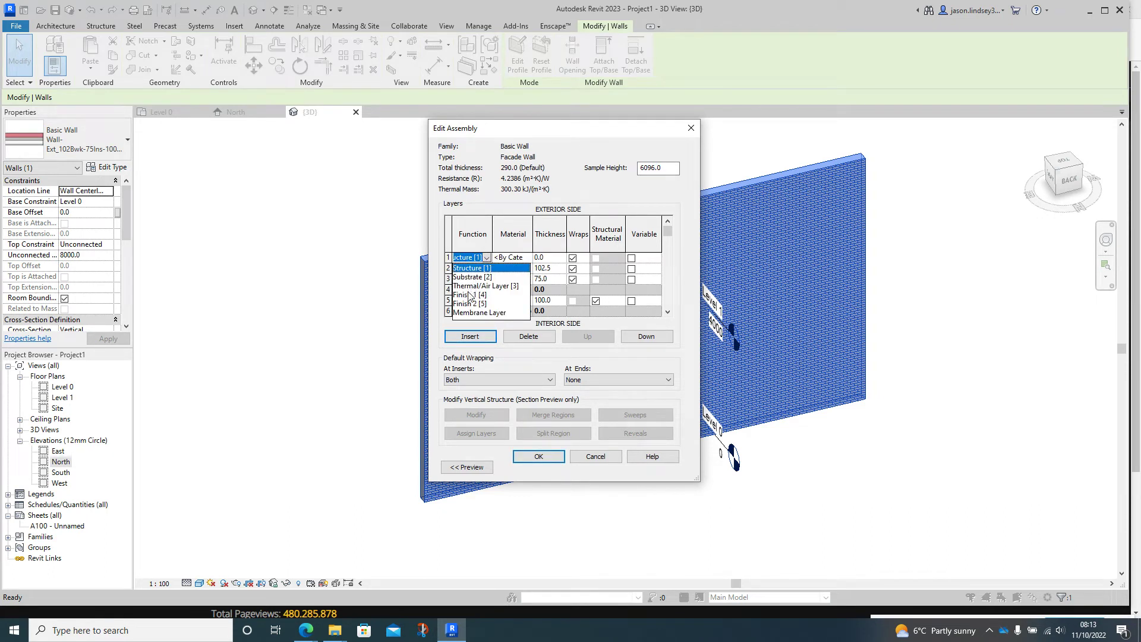
{"action": "left_click", "coordinate": [469, 295]}
{"action": "left_click", "coordinate": [538, 258]}
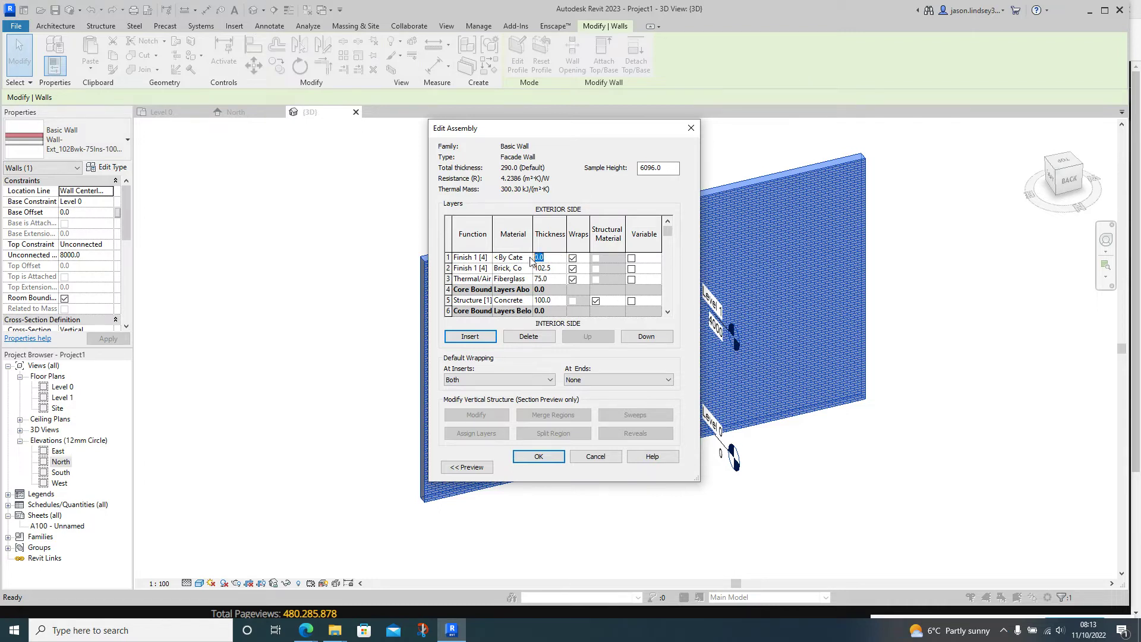
Step: Set the new outer layer's thickness to 10 mm and duplicate the Ceiling Tile 600 x 1200 material and its assets as "Facade Panel"
{"action": "left_click", "coordinate": [528, 259]}
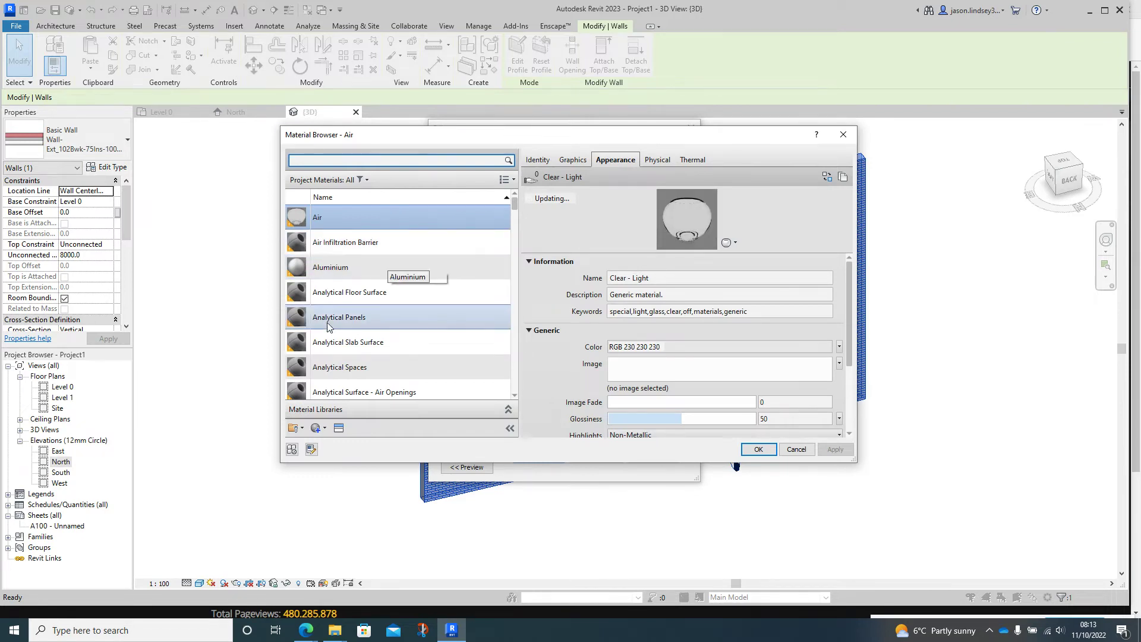
{"action": "scroll", "coordinate": [396, 243], "scroll_direction": "down", "scroll_amount": 8}
{"action": "scroll", "coordinate": [397, 243], "scroll_direction": "down", "scroll_amount": 1}
{"action": "scroll", "coordinate": [386, 311], "scroll_direction": "up", "scroll_amount": 2}
{"action": "left_click", "coordinate": [386, 312]}
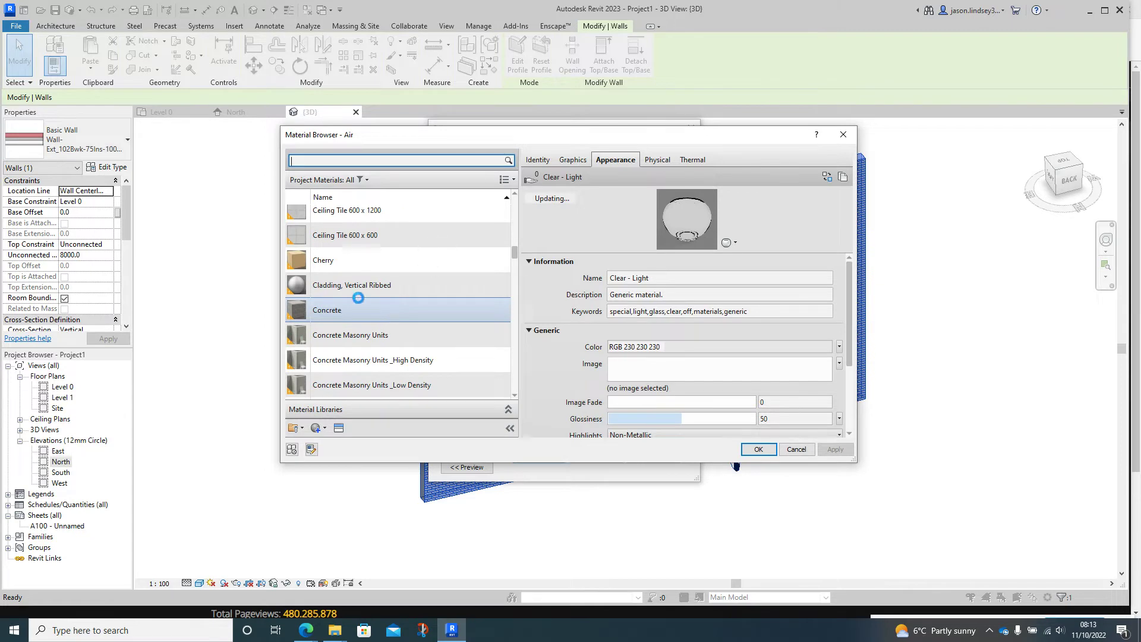
{"action": "scroll", "coordinate": [392, 250], "scroll_direction": "up", "scroll_amount": 3}
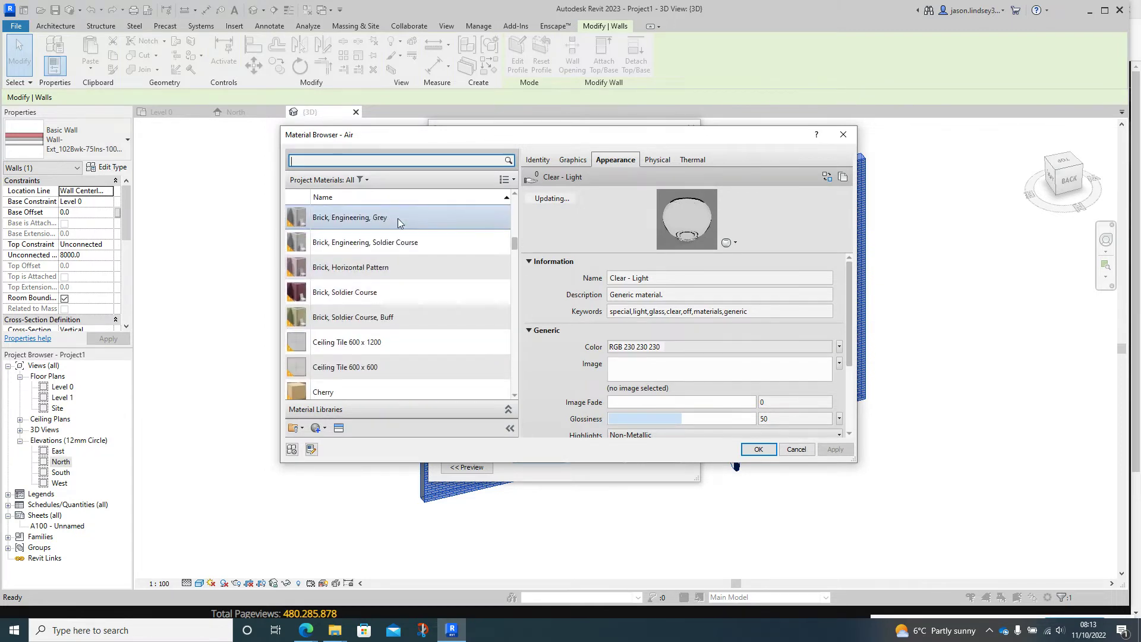
{"action": "scroll", "coordinate": [412, 285], "scroll_direction": "down", "scroll_amount": 3}
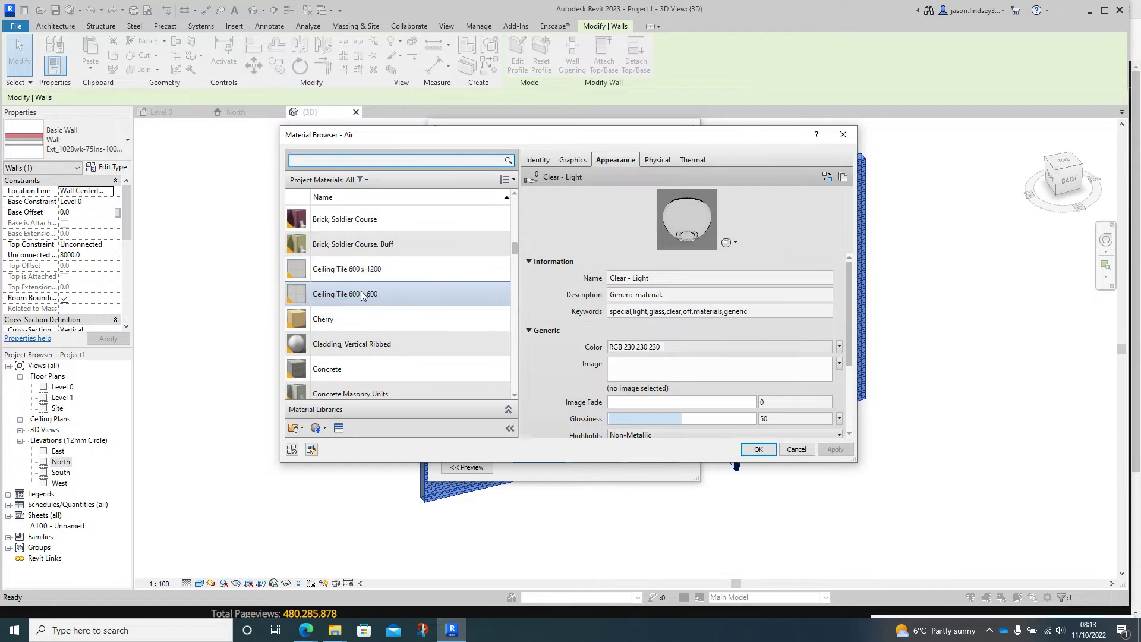
{"action": "right_click", "coordinate": [394, 268]}
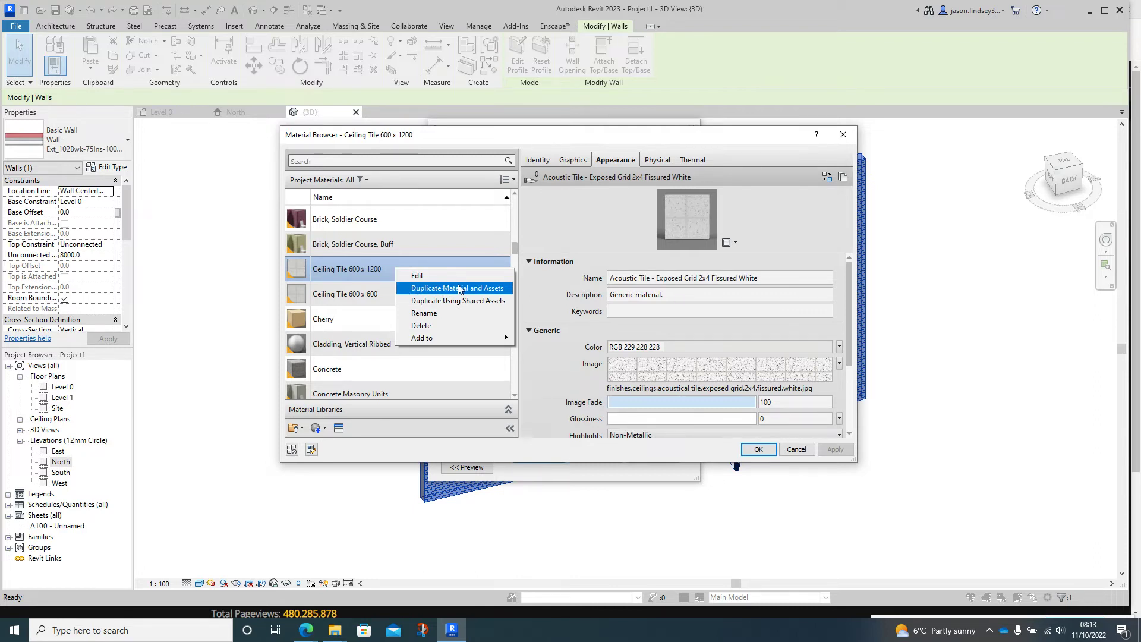
{"action": "left_click", "coordinate": [447, 288]}
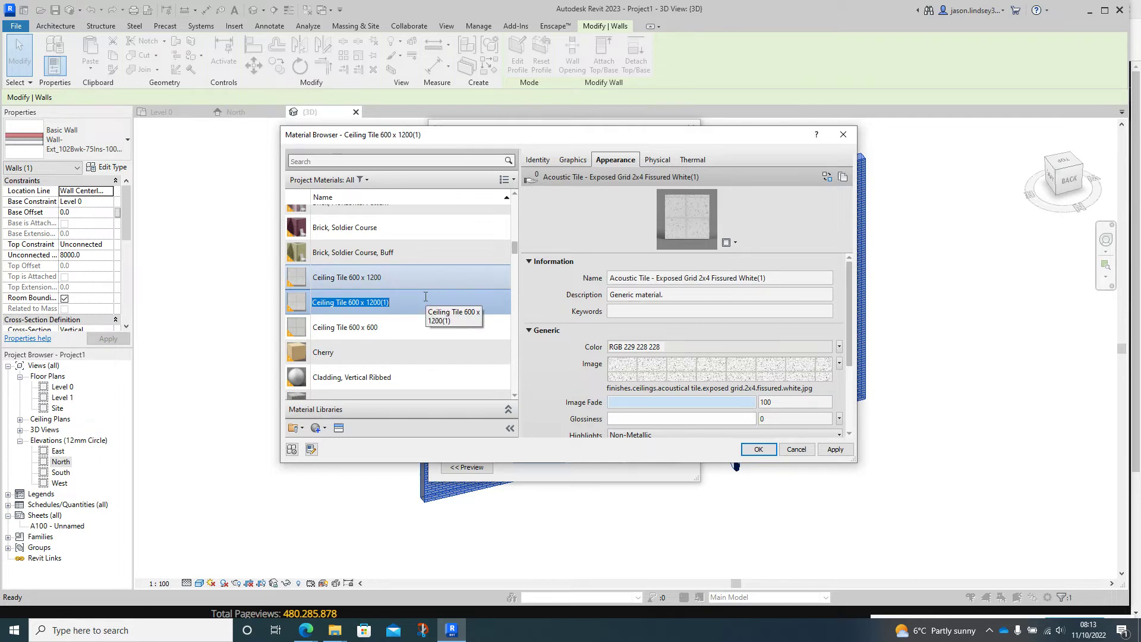
{"action": "type", "text": "Facade Panel"}
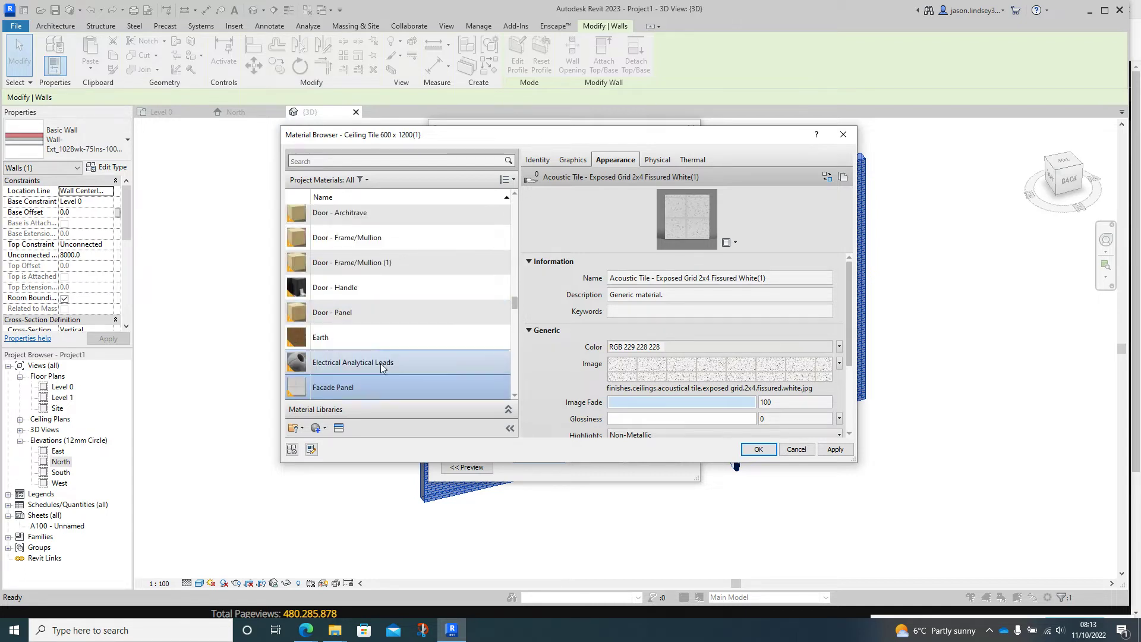
{"action": "scroll", "coordinate": [362, 388], "scroll_direction": "down", "scroll_amount": 1}
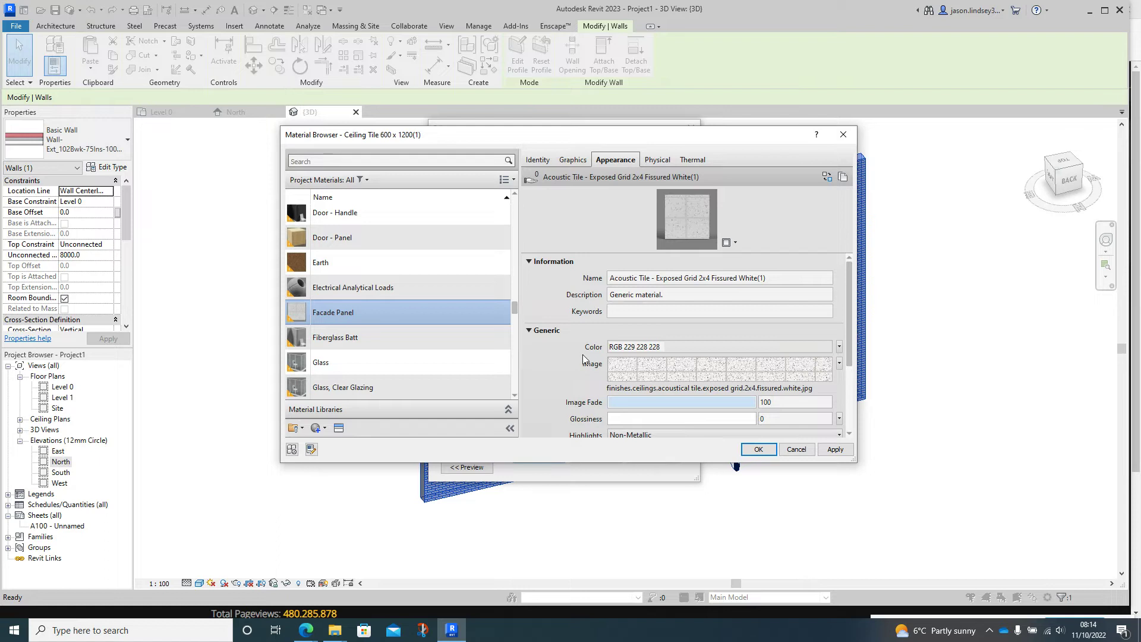
Step: Replace the Facade Panel appearance image with "216_scratch metal facade cladding texture-seamless.jpg" from its extracted folder in Downloads
{"action": "left_click", "coordinate": [839, 365]}
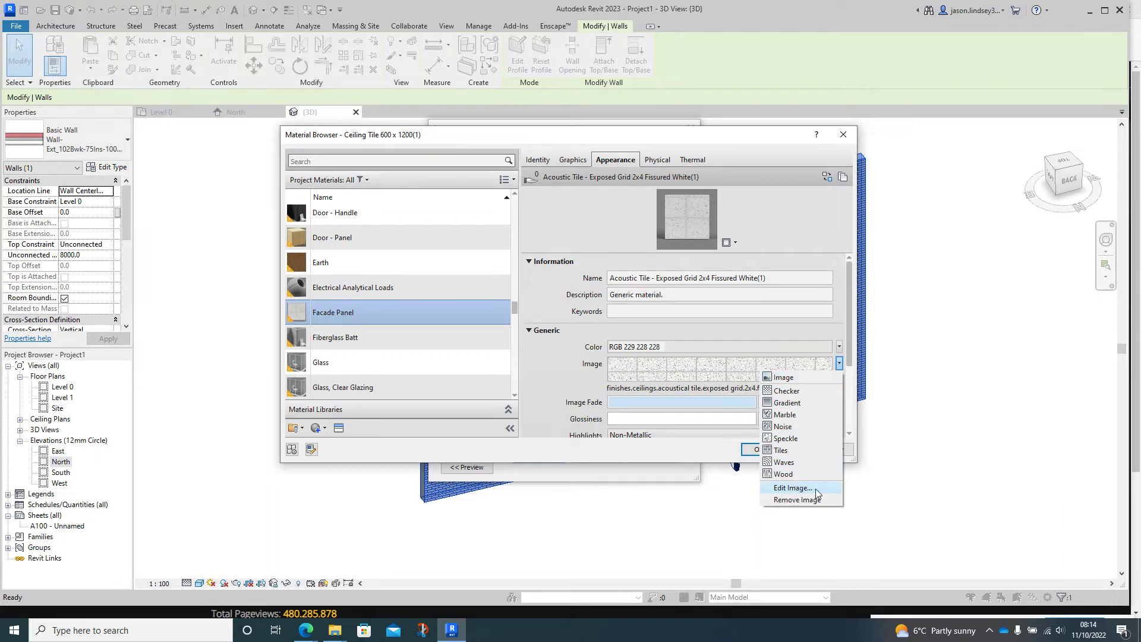
{"action": "left_click", "coordinate": [795, 489]}
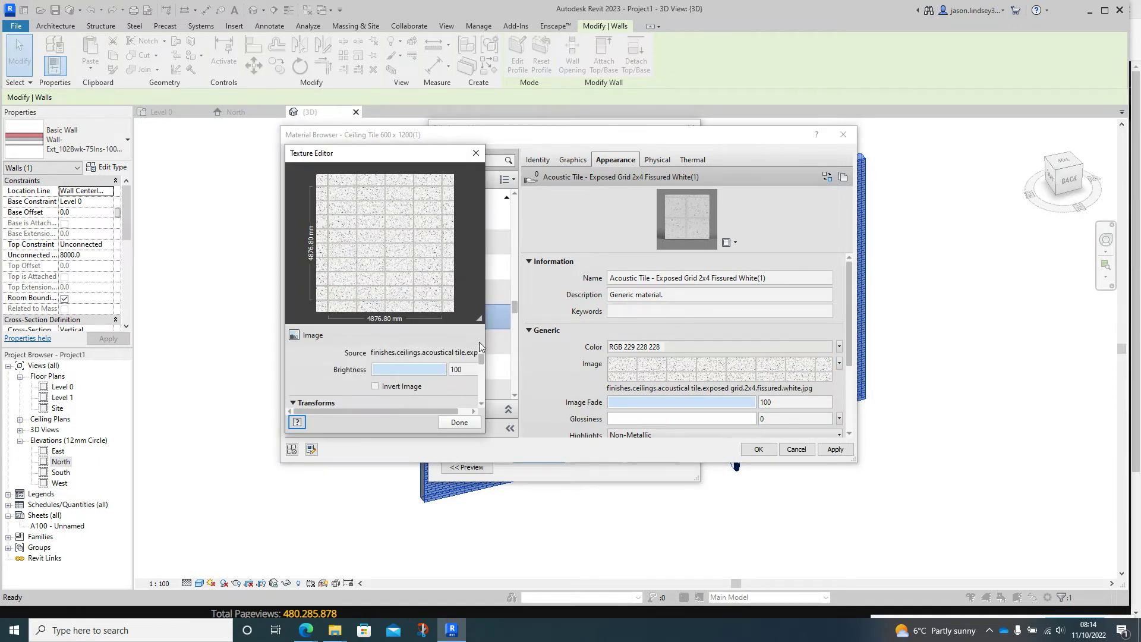
{"action": "left_click_drag", "start_coordinate": [486, 338], "coordinate": [655, 339]}
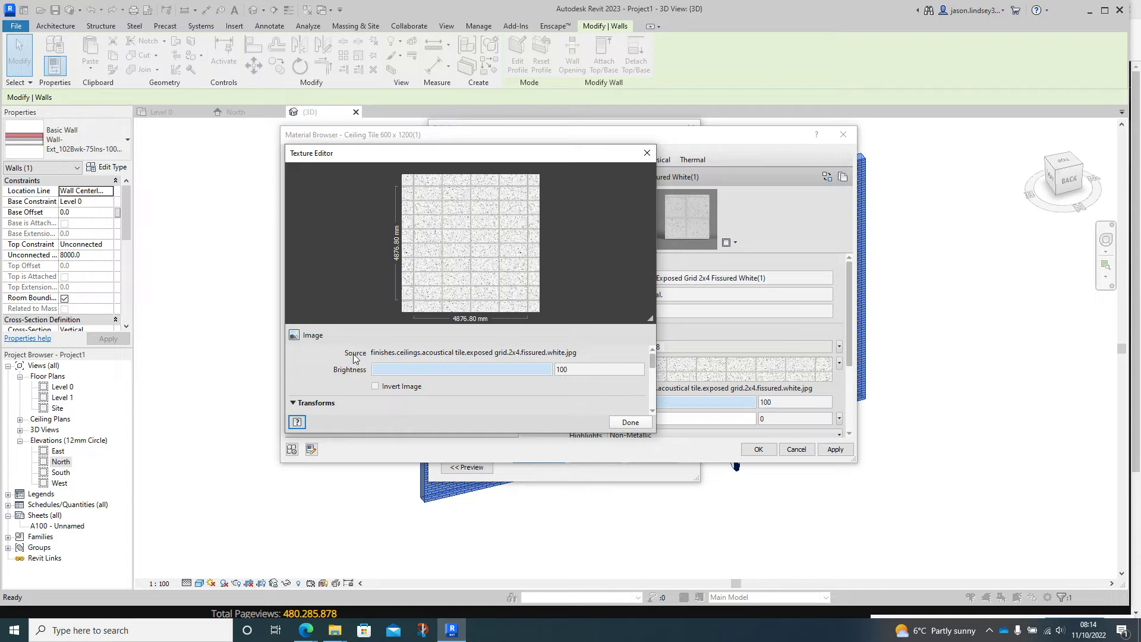
{"action": "left_click", "coordinate": [533, 354]}
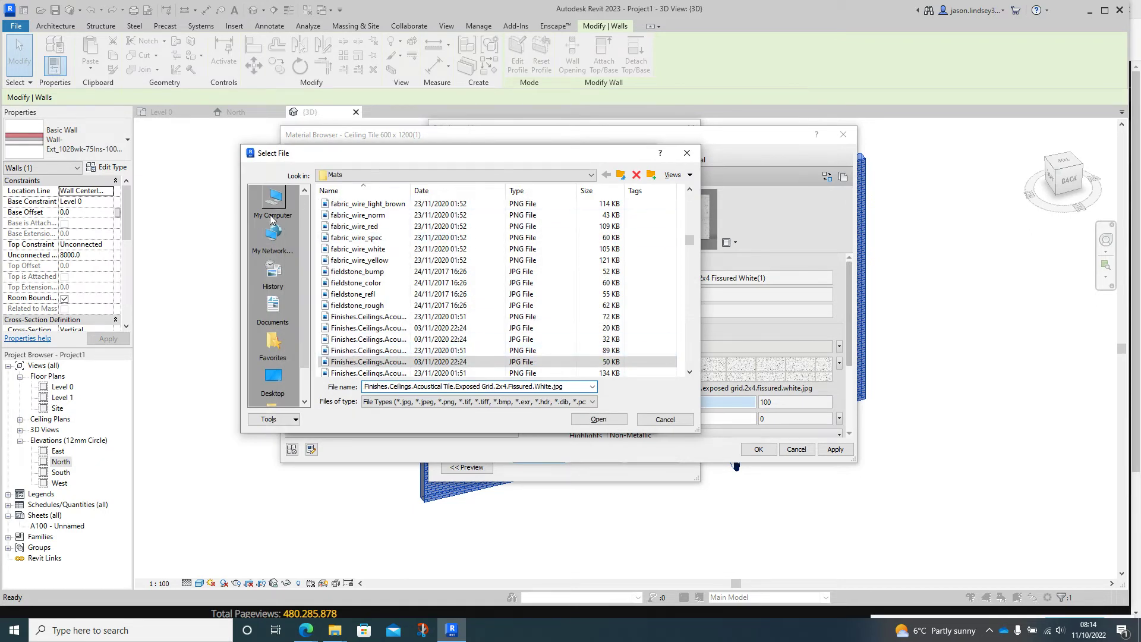
{"action": "left_click", "coordinate": [273, 211]}
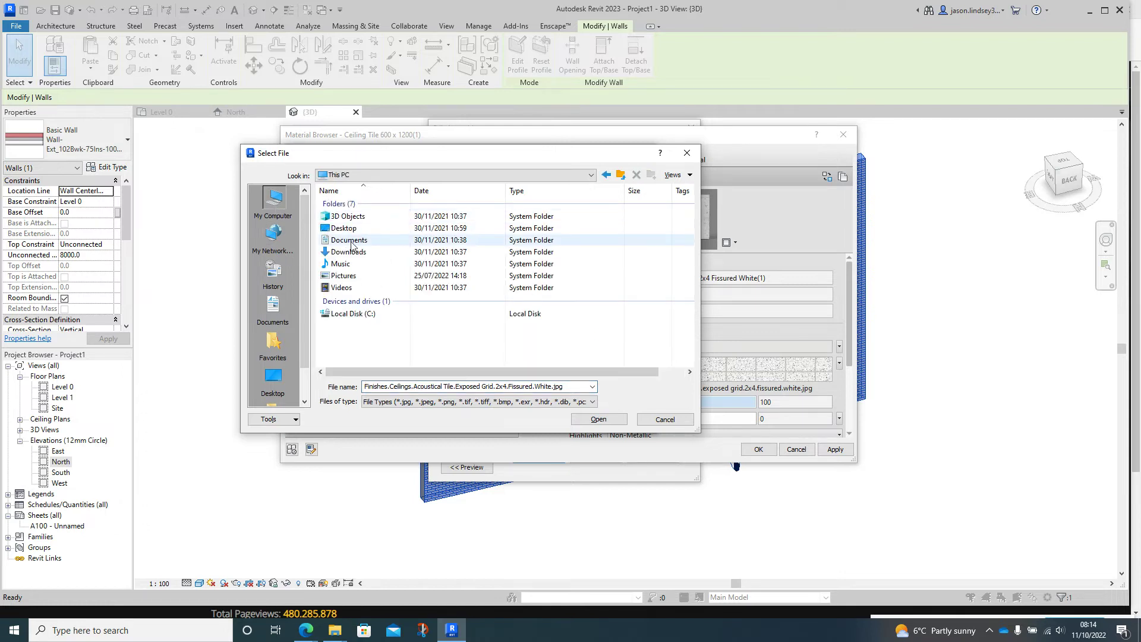
{"action": "double_click", "coordinate": [351, 255]}
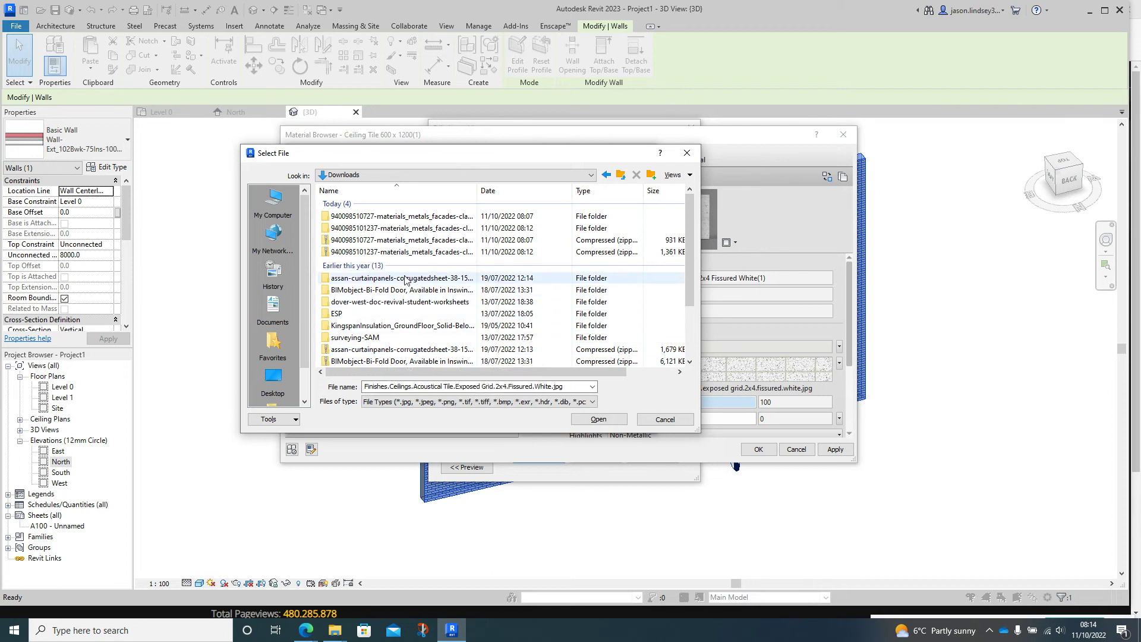
{"action": "double_click", "coordinate": [407, 228]}
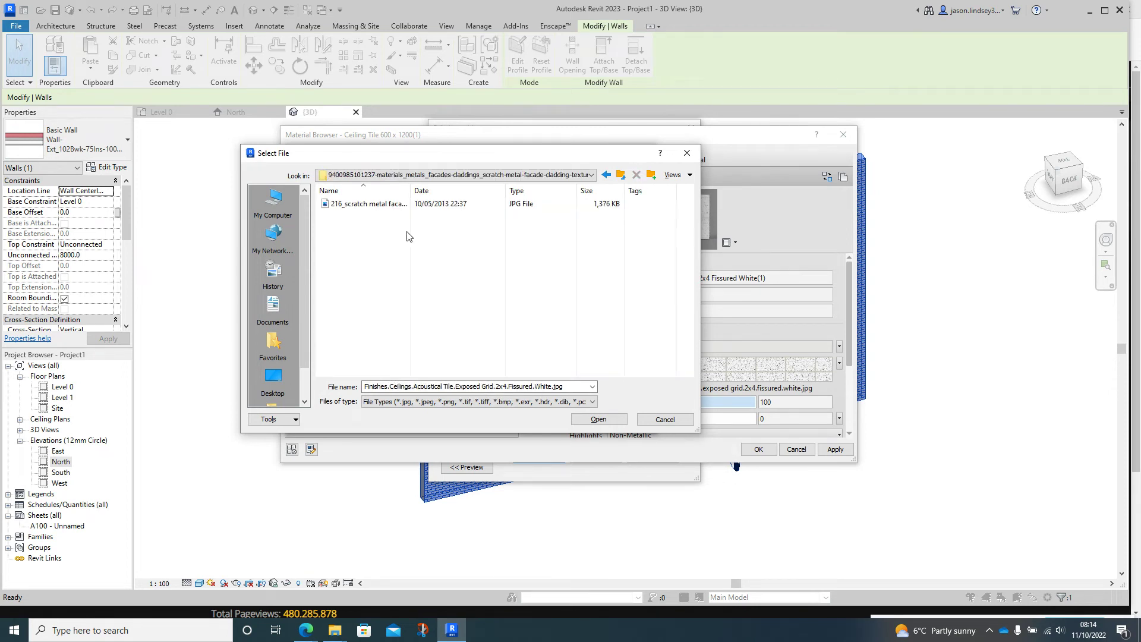
{"action": "double_click", "coordinate": [375, 205]}
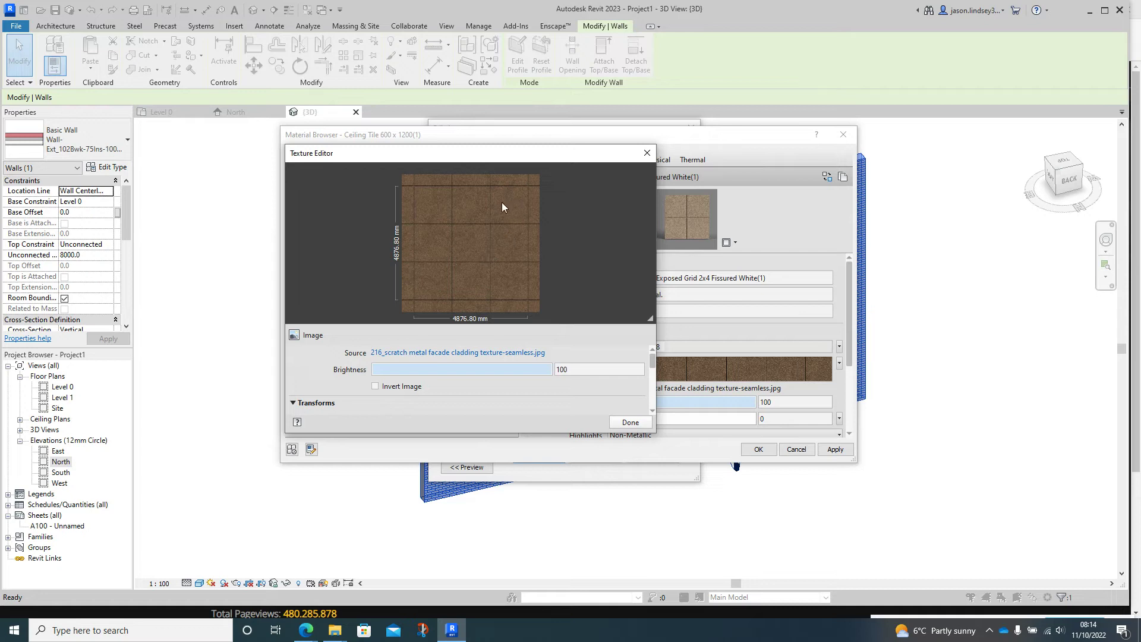
Step: Adjust the cladding texture's linked sample size to 4876.83 mm in width and height and finish editing the texture
{"action": "scroll", "coordinate": [405, 387], "scroll_direction": "down", "scroll_amount": 5}
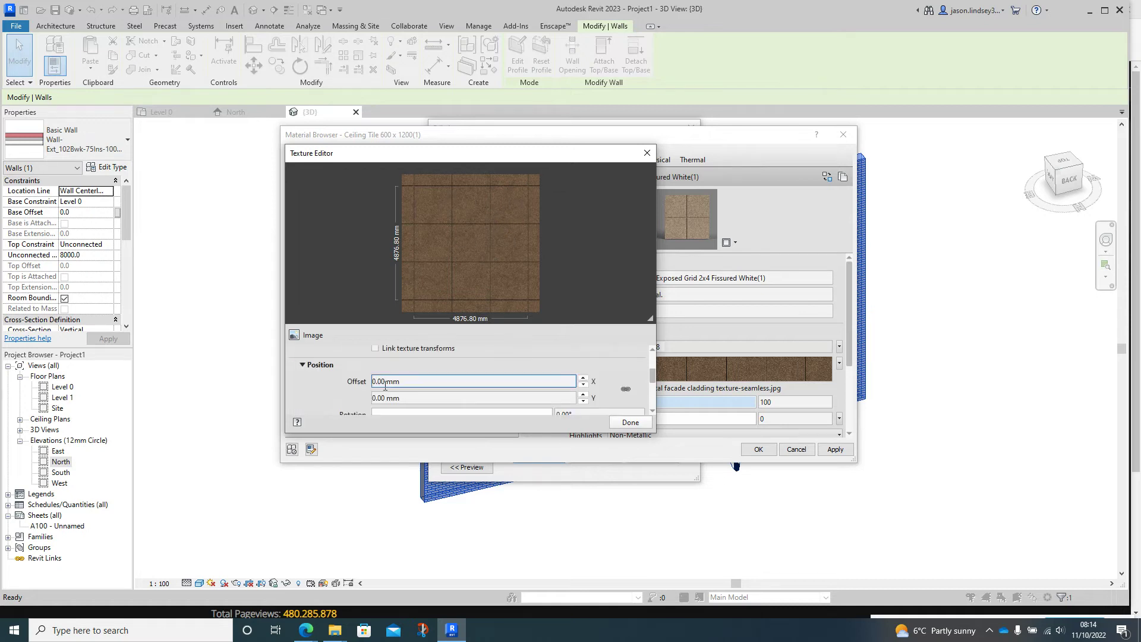
{"action": "scroll", "coordinate": [340, 391], "scroll_direction": "down", "scroll_amount": 2}
{"action": "scroll", "coordinate": [339, 392], "scroll_direction": "up", "scroll_amount": 4}
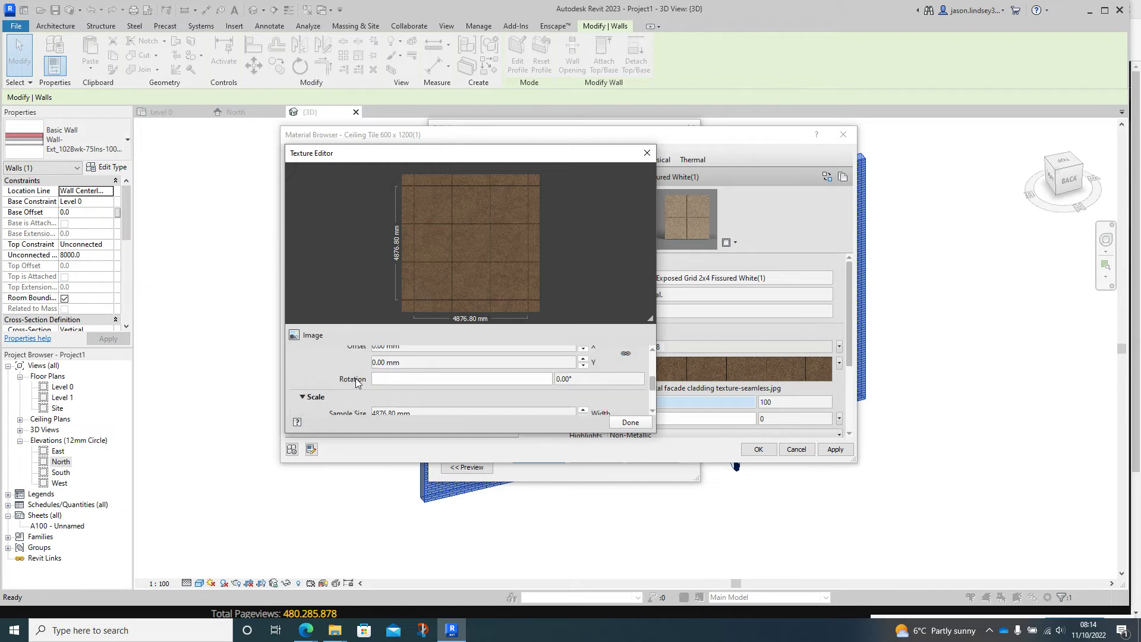
{"action": "left_click", "coordinate": [573, 380]}
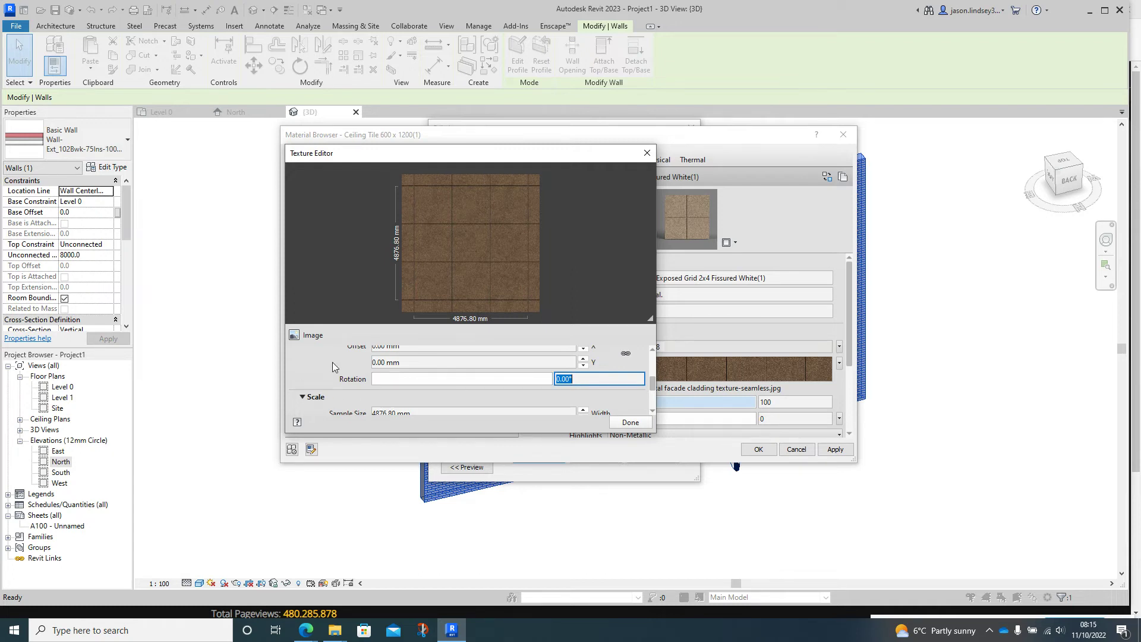
{"action": "scroll", "coordinate": [333, 362], "scroll_direction": "down", "scroll_amount": 1}
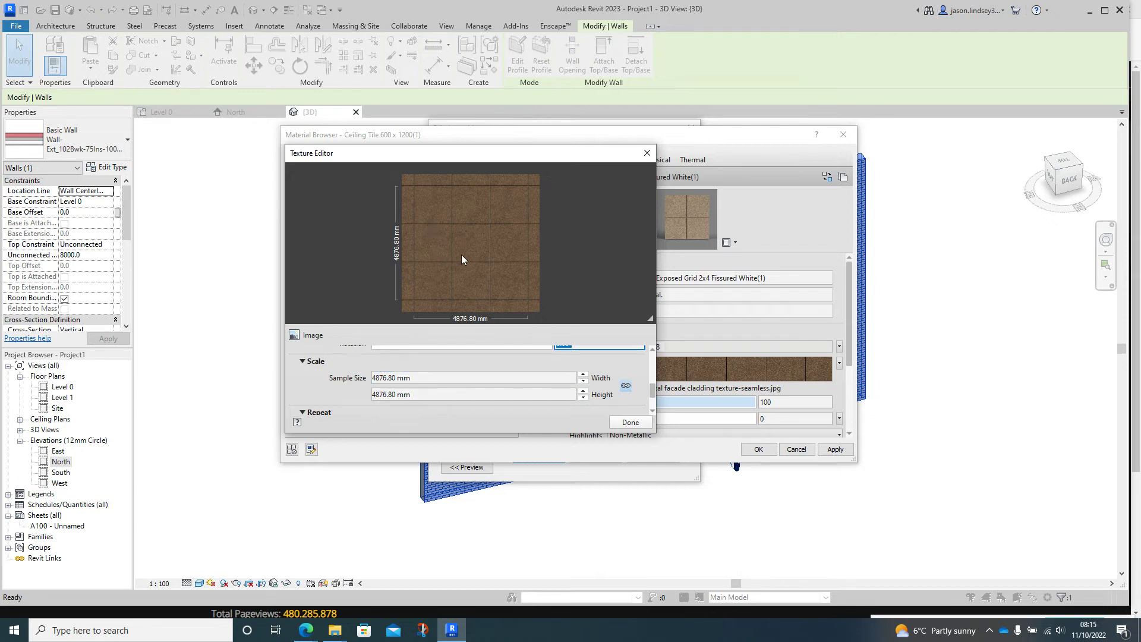
{"action": "left_click", "coordinate": [506, 390]}
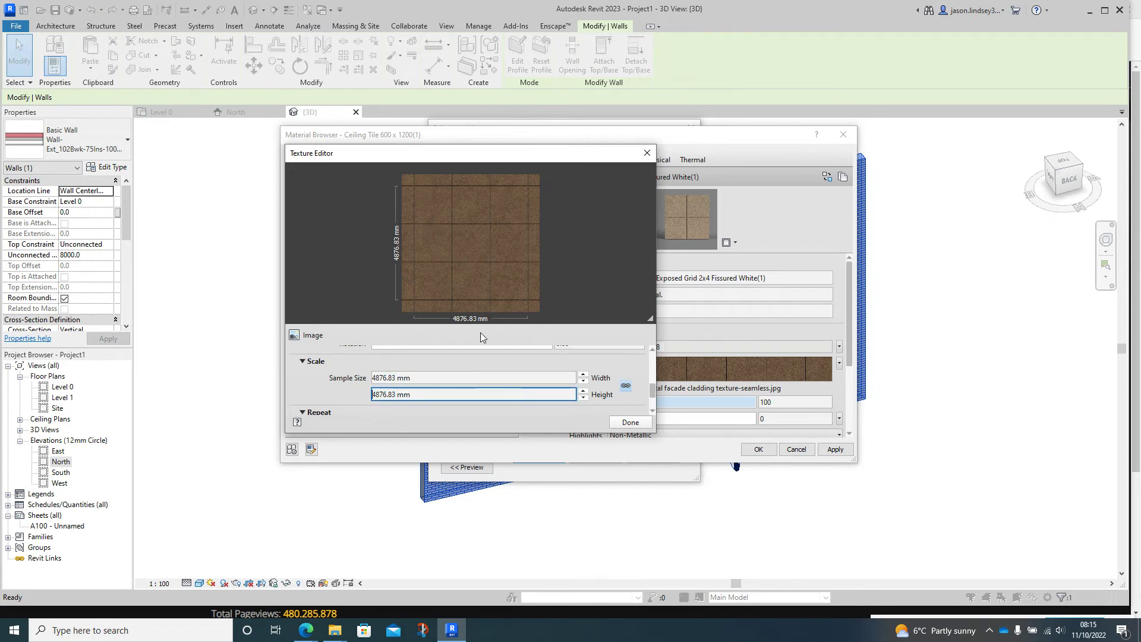
{"action": "scroll", "coordinate": [357, 369], "scroll_direction": "down", "scroll_amount": 2}
{"action": "scroll", "coordinate": [344, 375], "scroll_direction": "up", "scroll_amount": 6}
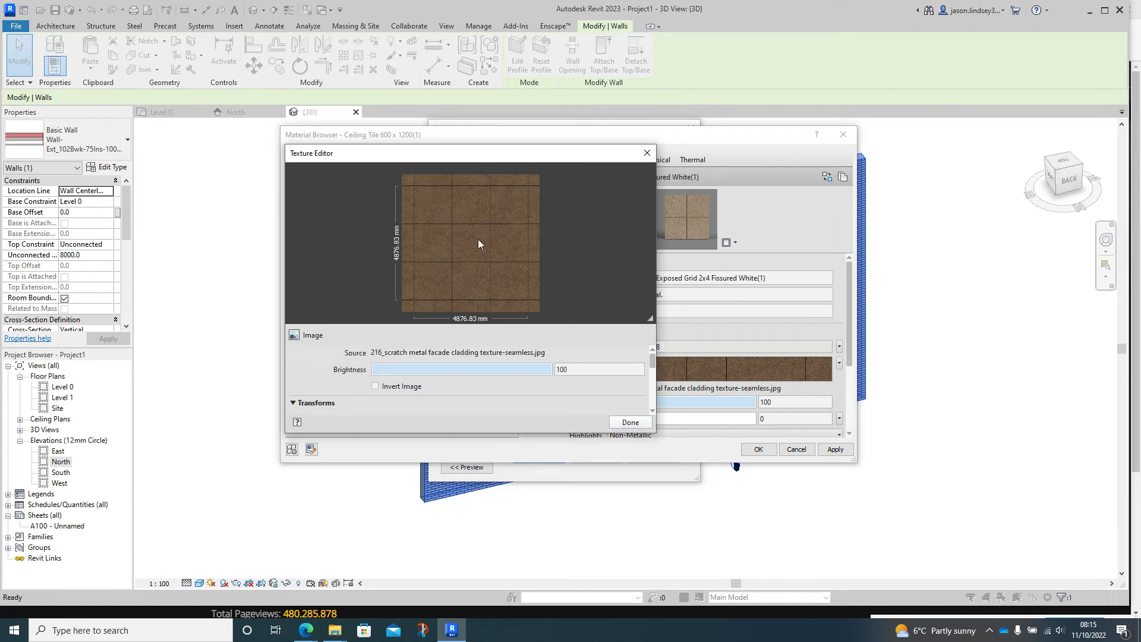
{"action": "left_click", "coordinate": [631, 422]}
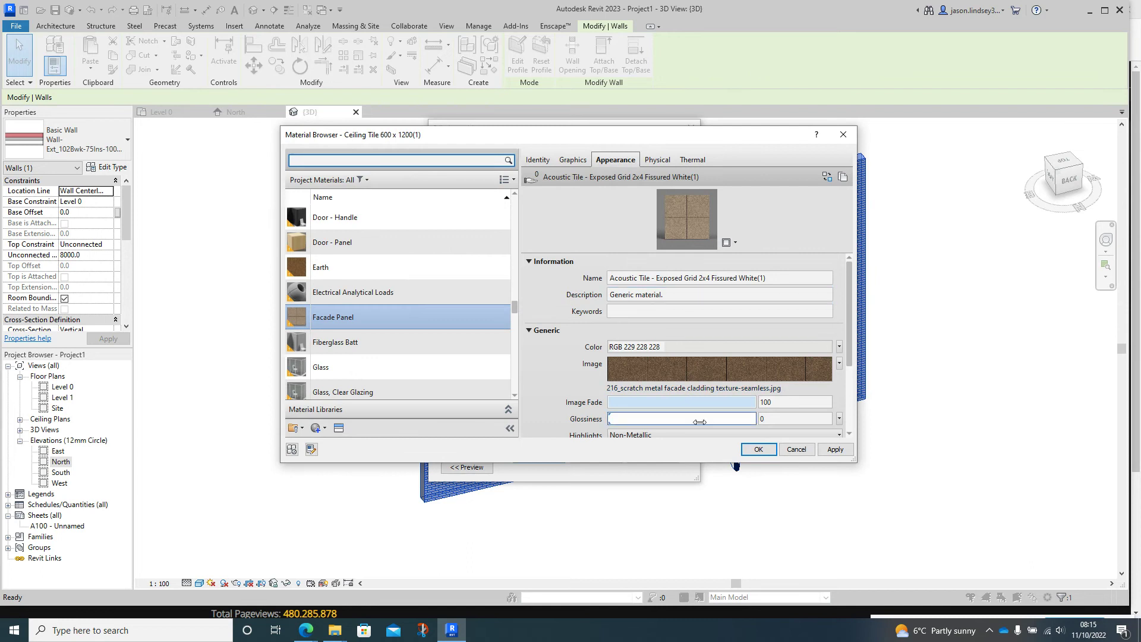
Step: Assign the Facade Panel material to the outer finish layer, then apply the edited Facade Wall type and deselect the wall
{"action": "left_click", "coordinate": [835, 449]}
{"action": "left_click", "coordinate": [758, 449]}
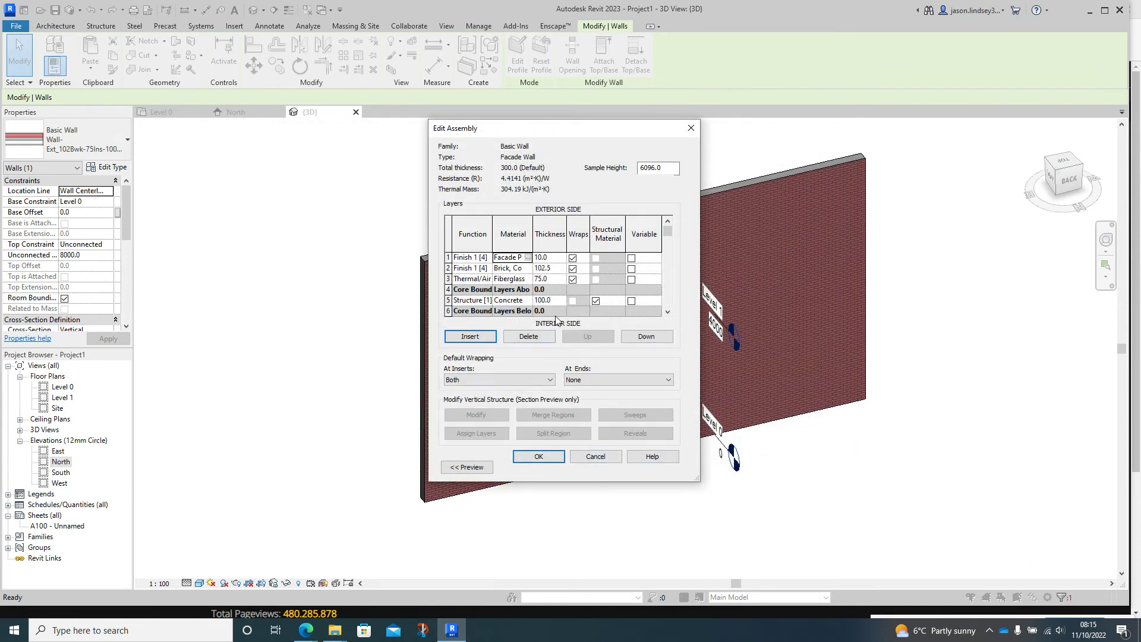
{"action": "left_click", "coordinate": [538, 456]}
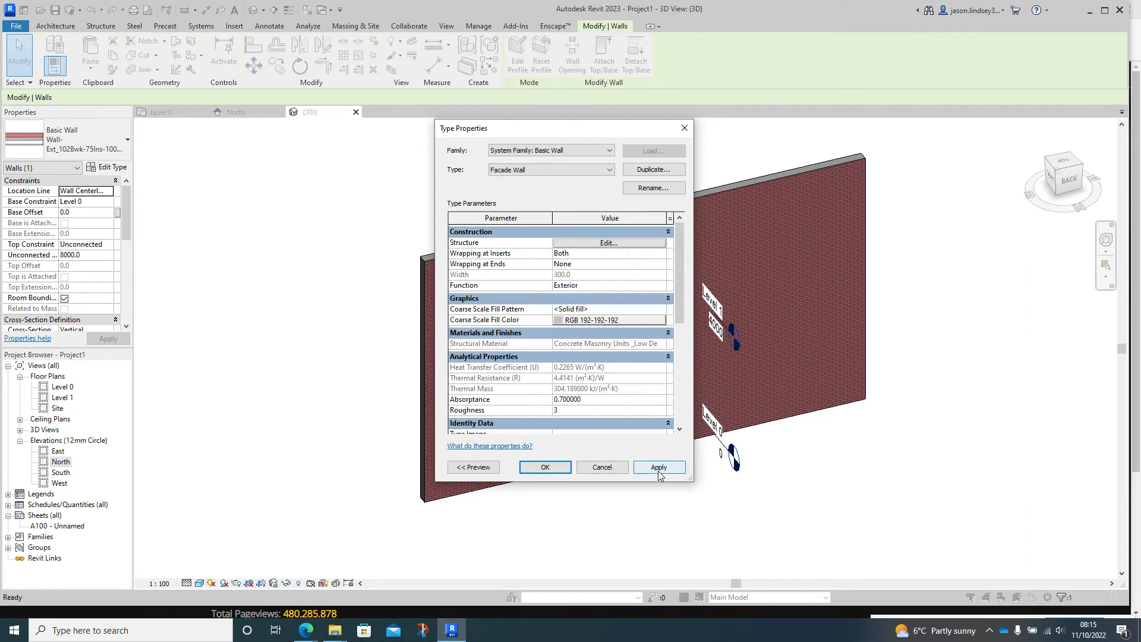
{"action": "left_click", "coordinate": [656, 462]}
{"action": "left_click", "coordinate": [543, 465]}
{"action": "left_click", "coordinate": [387, 444]}
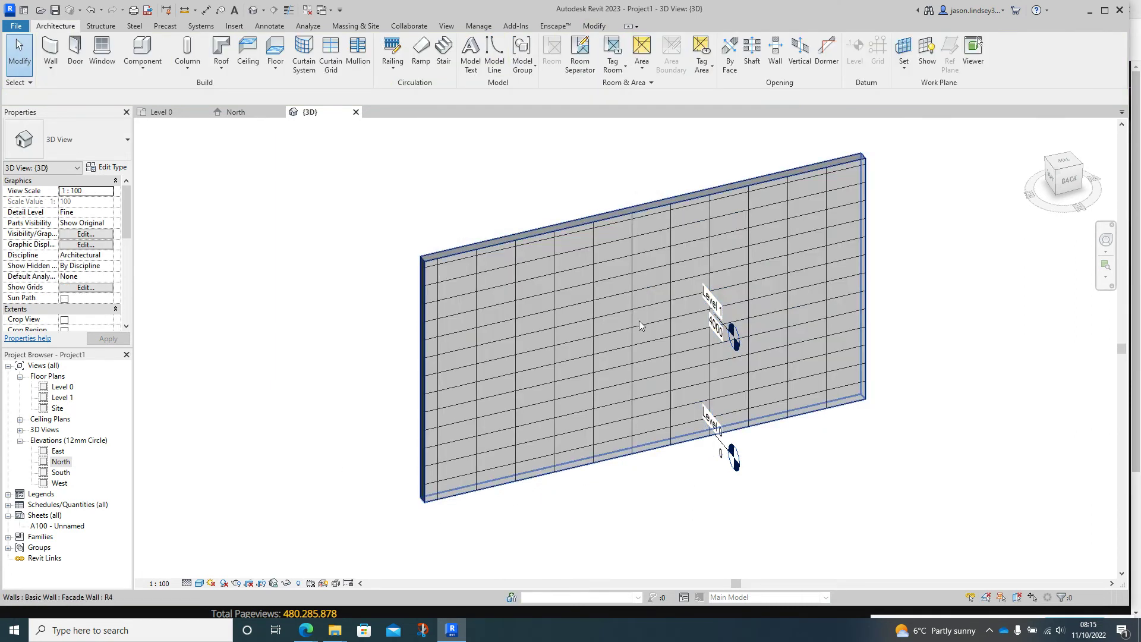
Step: Switch the 3D view to a visual style that shows realistic material textures and examine the cladding on the wall
{"action": "left_click", "coordinate": [198, 585]}
{"action": "left_click", "coordinate": [226, 572]}
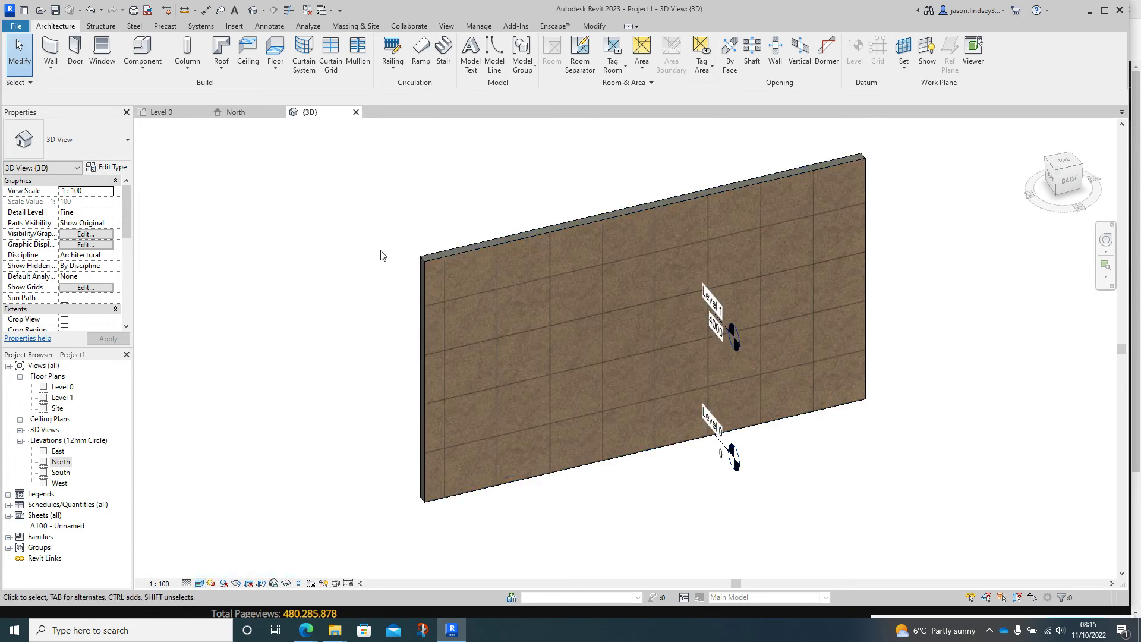
{"action": "scroll", "coordinate": [540, 334], "scroll_direction": "up", "scroll_amount": 1}
{"action": "scroll", "coordinate": [582, 350], "scroll_direction": "down", "scroll_amount": 2}
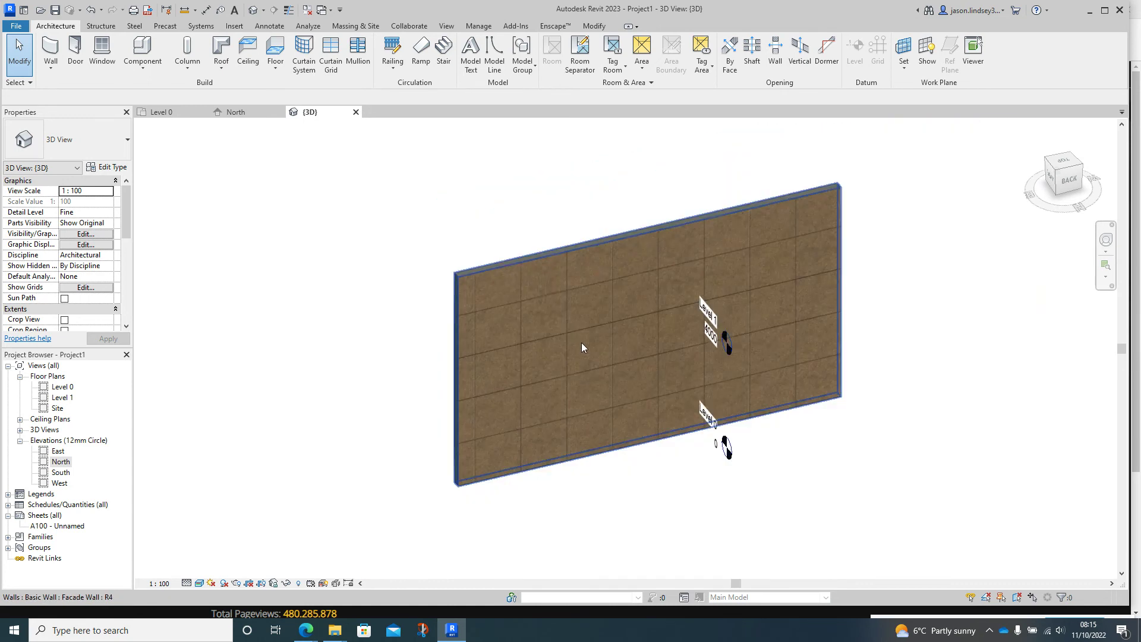
{"action": "scroll", "coordinate": [683, 336], "scroll_direction": "up", "scroll_amount": 1}
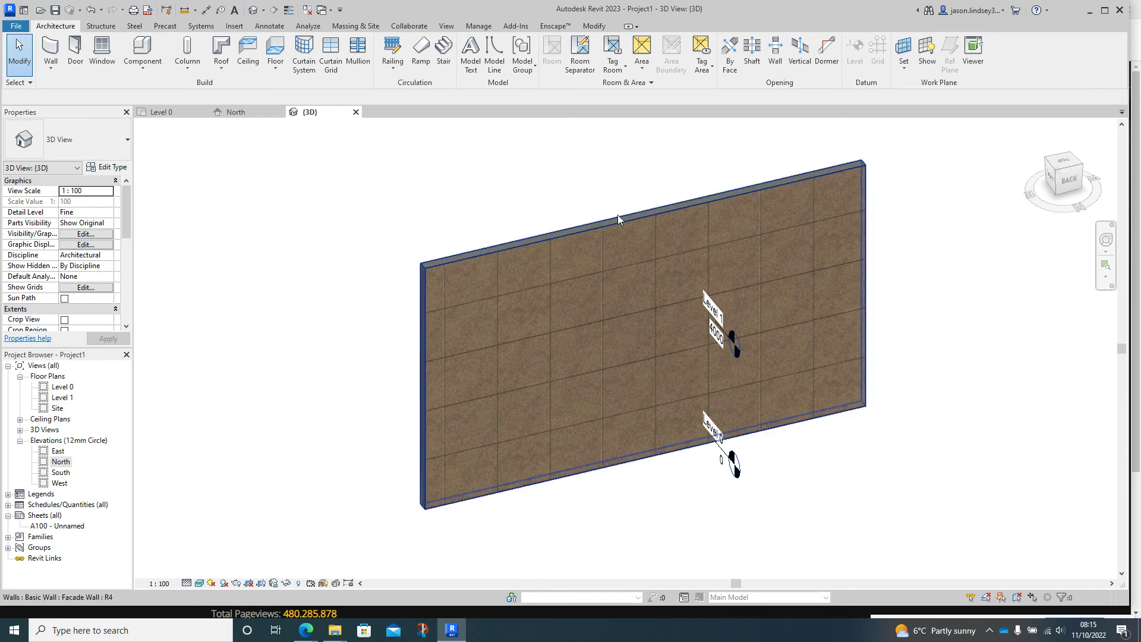
{"action": "scroll", "coordinate": [524, 377], "scroll_direction": "up", "scroll_amount": 5}
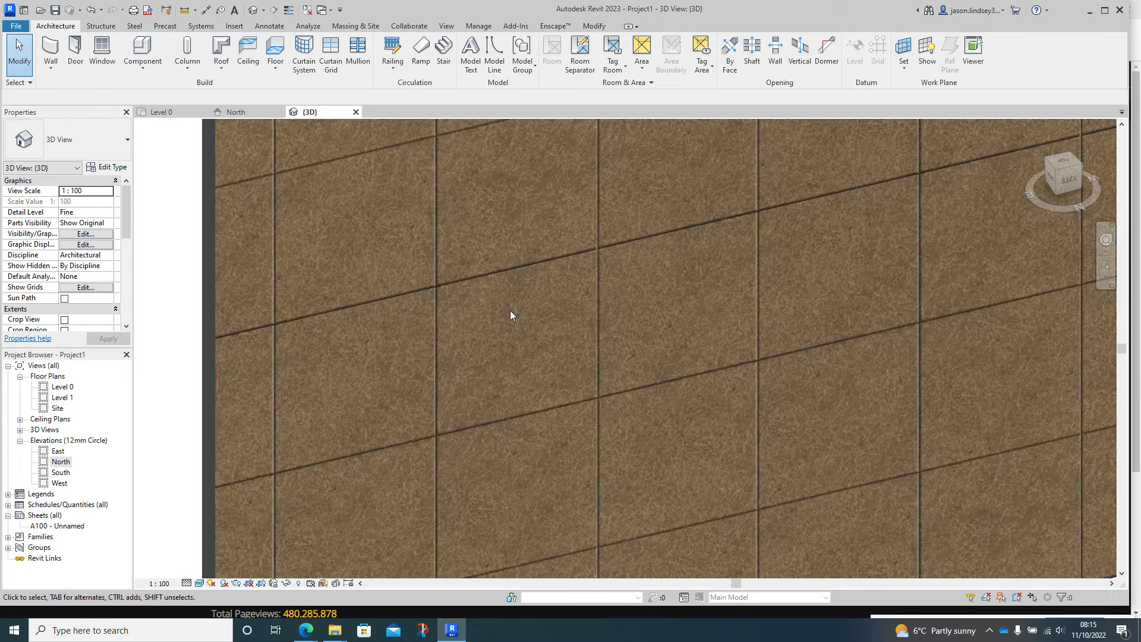
{"action": "scroll", "coordinate": [669, 283], "scroll_direction": "down", "scroll_amount": 4}
{"action": "middle_click_drag", "start_coordinate": [623, 268], "coordinate": [483, 317]}
{"action": "scroll", "coordinate": [525, 284], "scroll_direction": "down", "scroll_amount": 1}
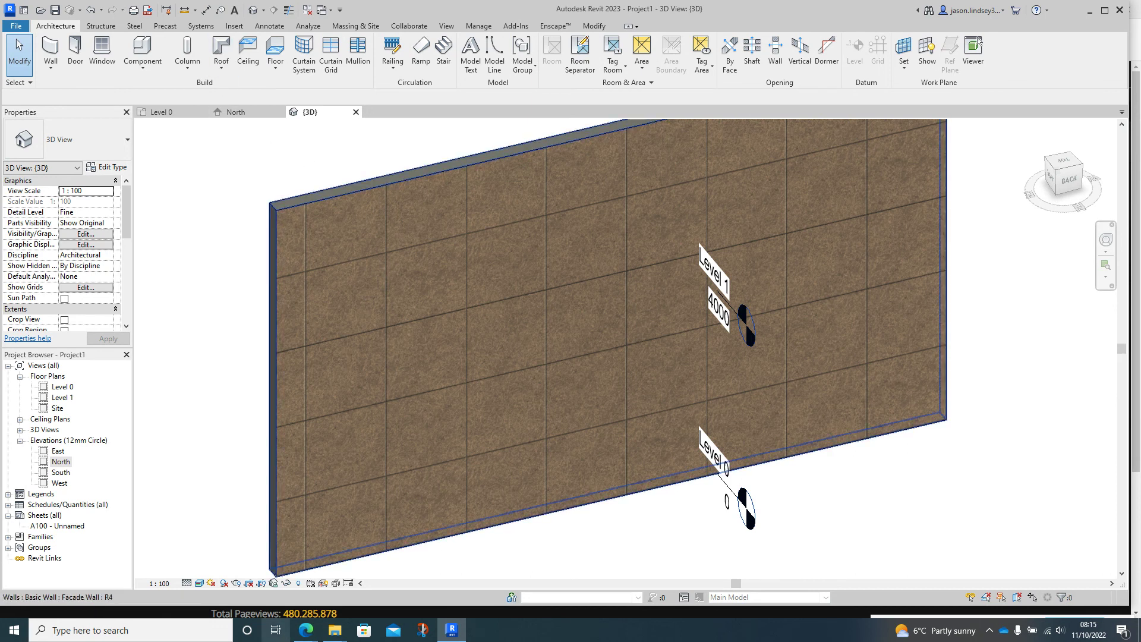
Step: Switch to the web browser and look through the Plates textures in the Metals category of SketchUp Textures
{"action": "mouse_move", "coordinate": [306, 630]}
{"action": "left_click", "coordinate": [241, 580]}
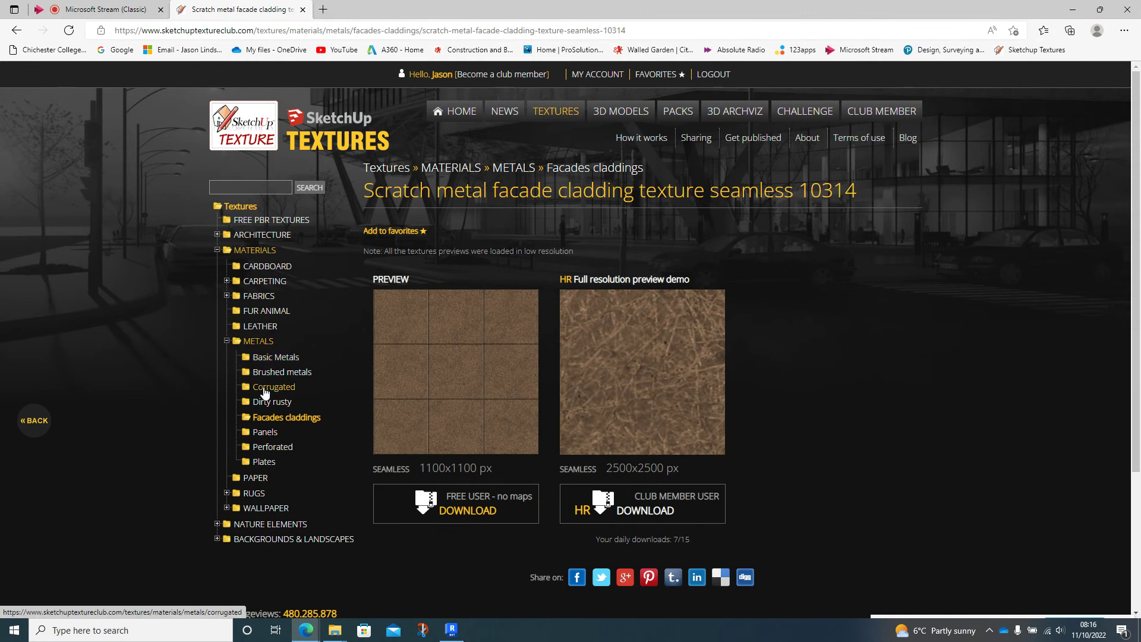
{"action": "left_click", "coordinate": [264, 461]}
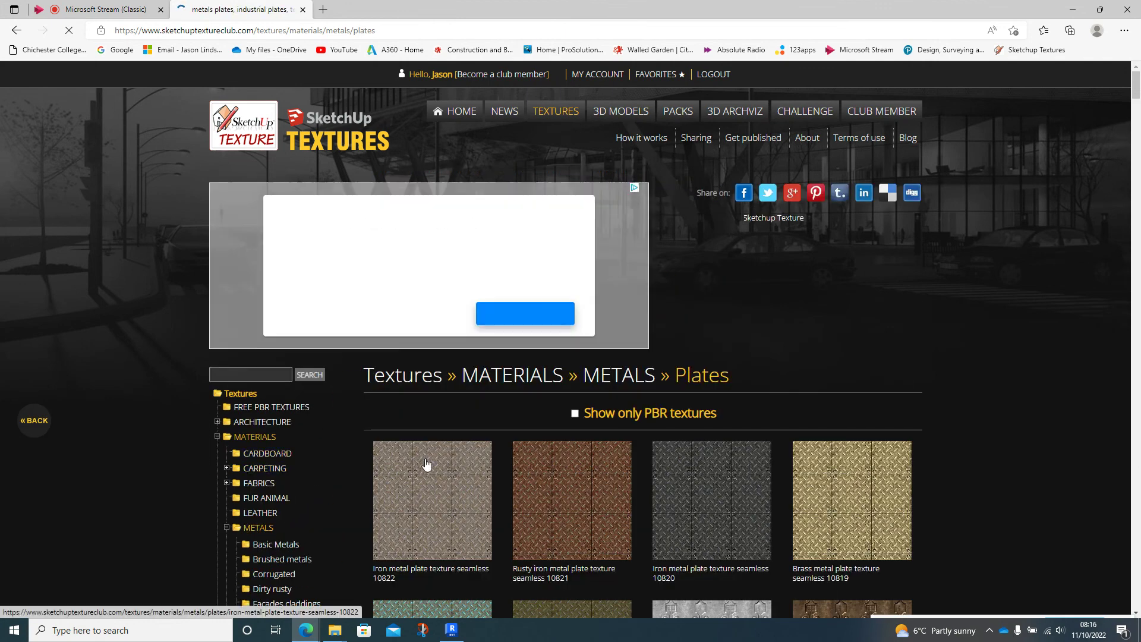
{"action": "scroll", "coordinate": [440, 475], "scroll_direction": "down", "scroll_amount": 8}
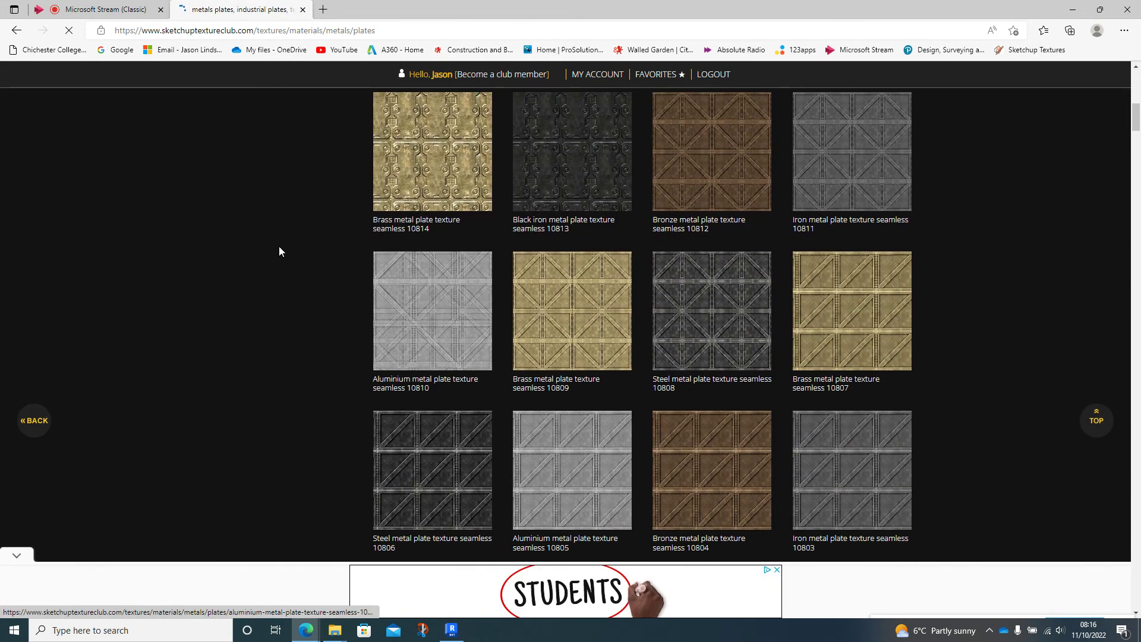
{"action": "scroll", "coordinate": [258, 304], "scroll_direction": "up", "scroll_amount": 10}
{"action": "scroll", "coordinate": [107, 289], "scroll_direction": "down", "scroll_amount": 4}
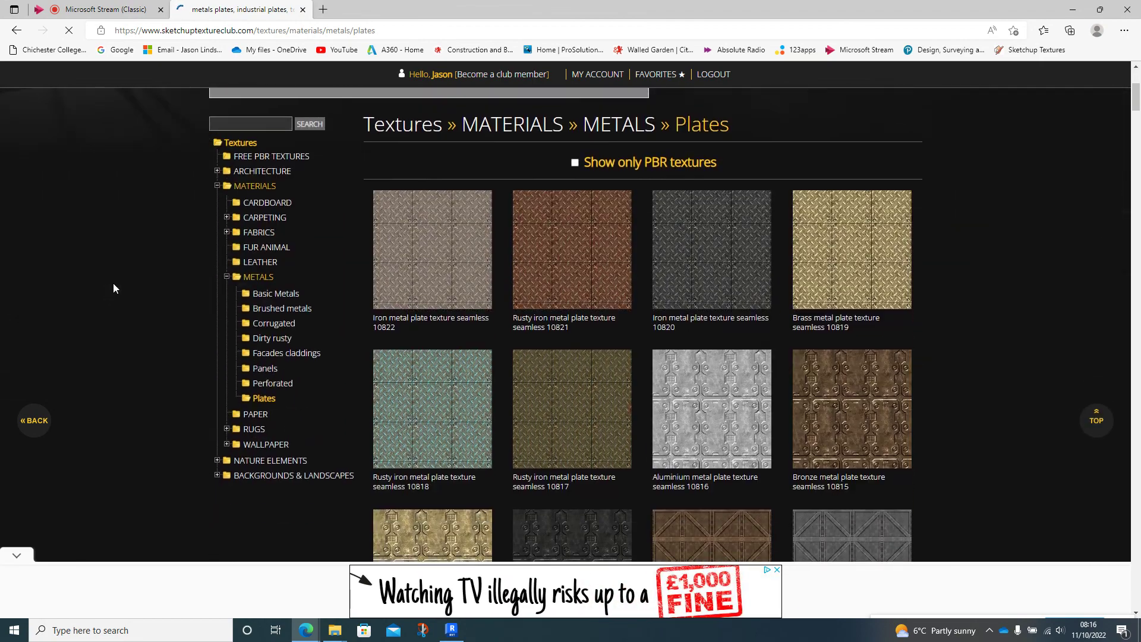
Step: Return to Revit and inspect the whole textured facade wall in the 3D view
{"action": "left_click", "coordinate": [450, 631]}
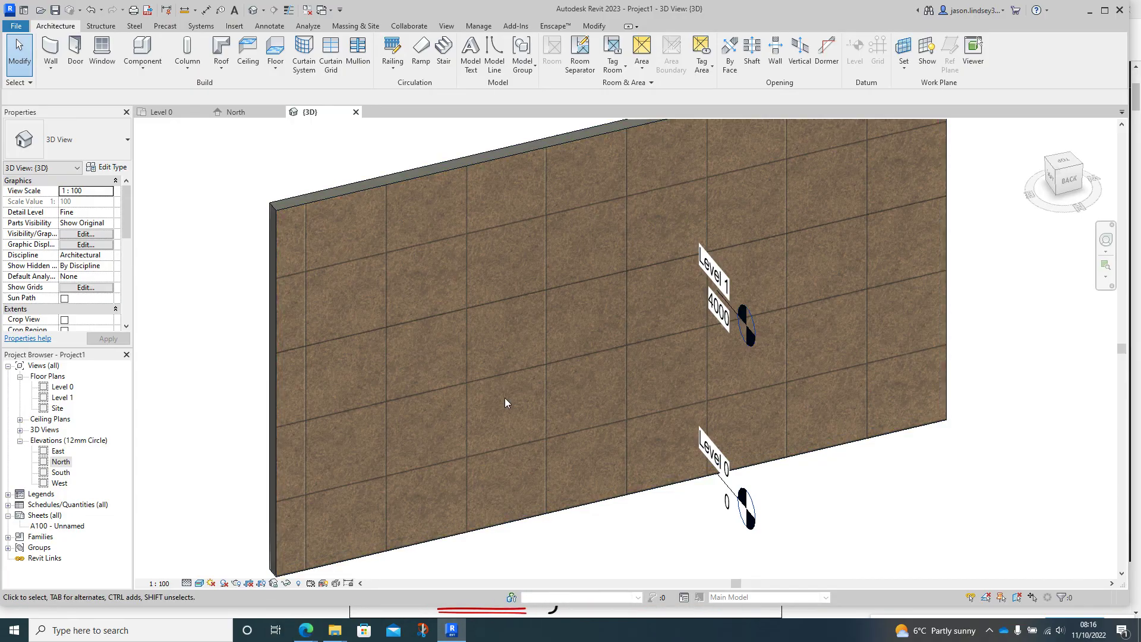
{"action": "scroll", "coordinate": [324, 210], "scroll_direction": "down", "scroll_amount": 2}
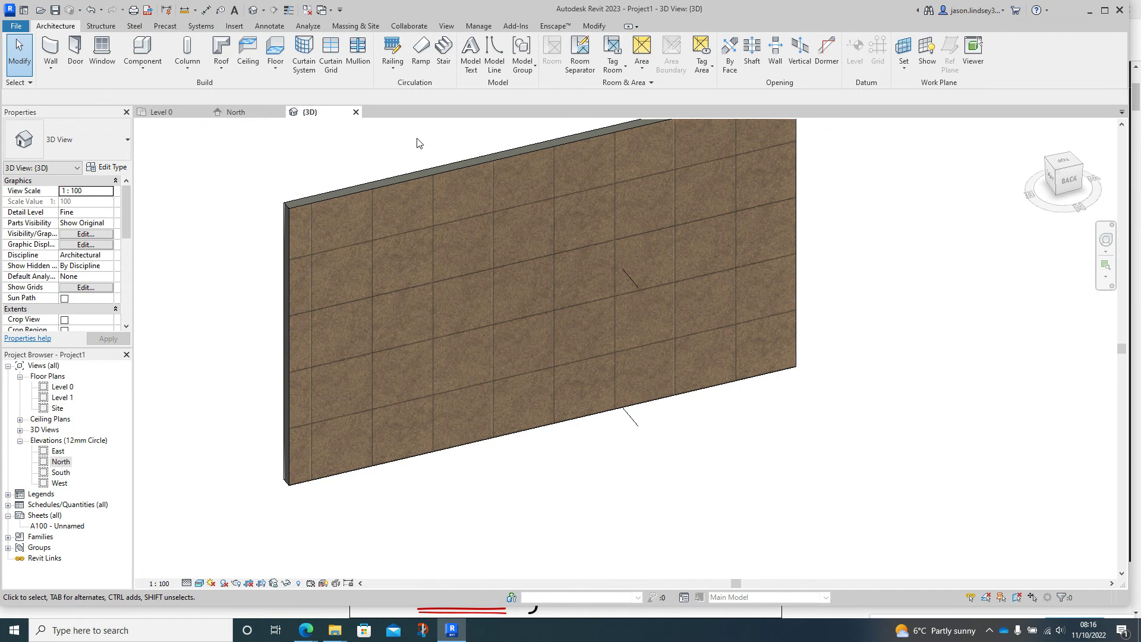
{"action": "middle_click_drag", "start_coordinate": [418, 140], "coordinate": [514, 186]}
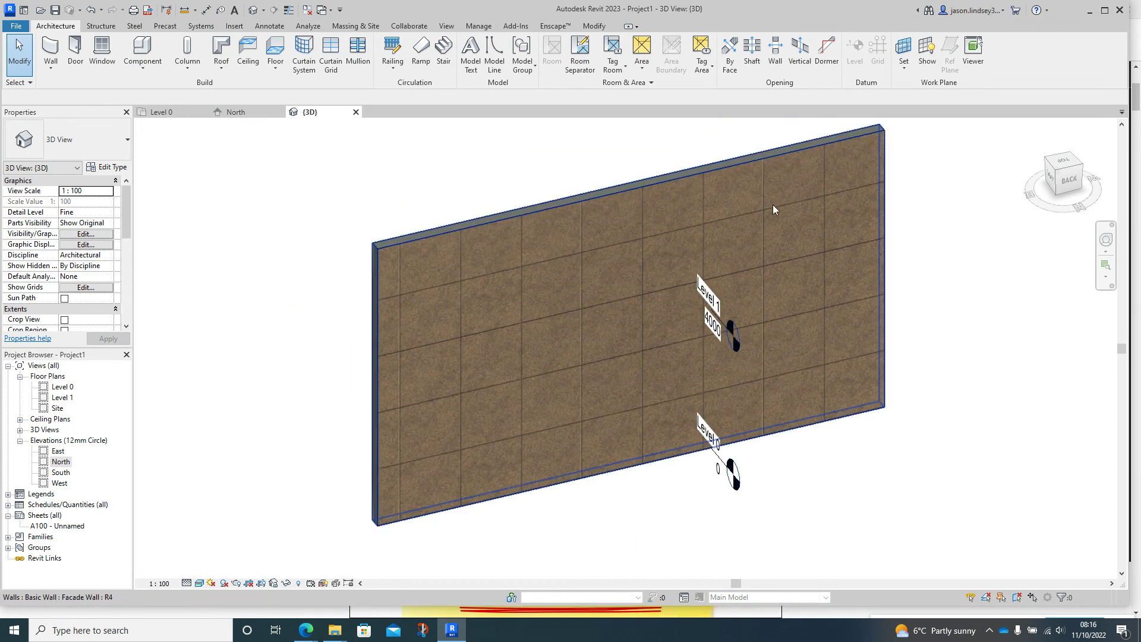